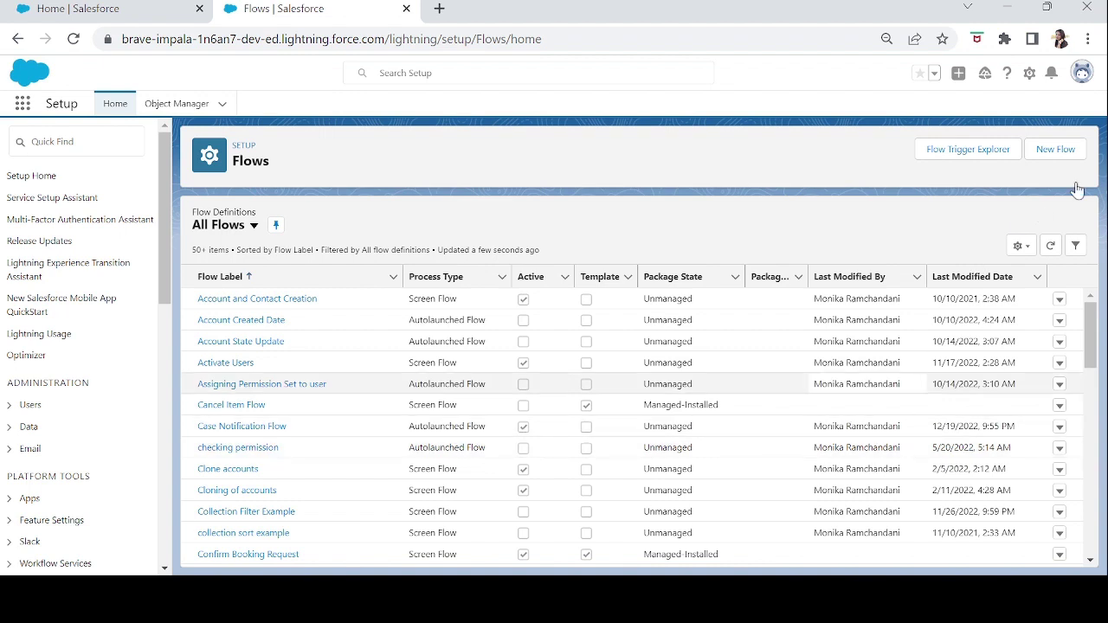
- Start a new flow from the Flows list in Setup
left_click(1055, 154)
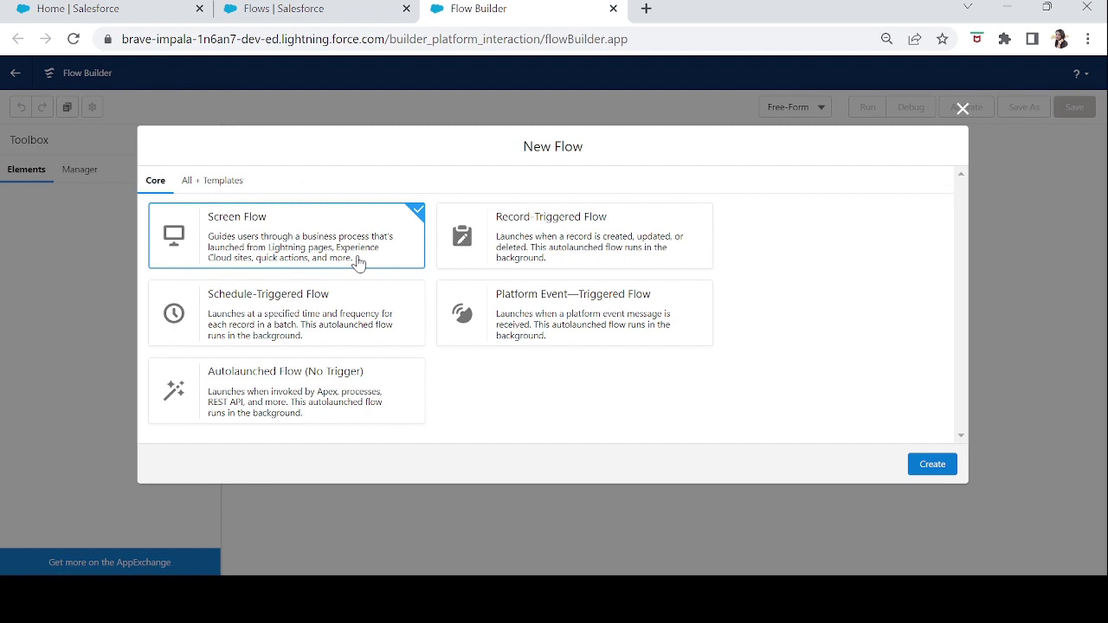
- Create a Screen Flow and switch its canvas from Auto-Layout to Free-Form
left_click(930, 467)
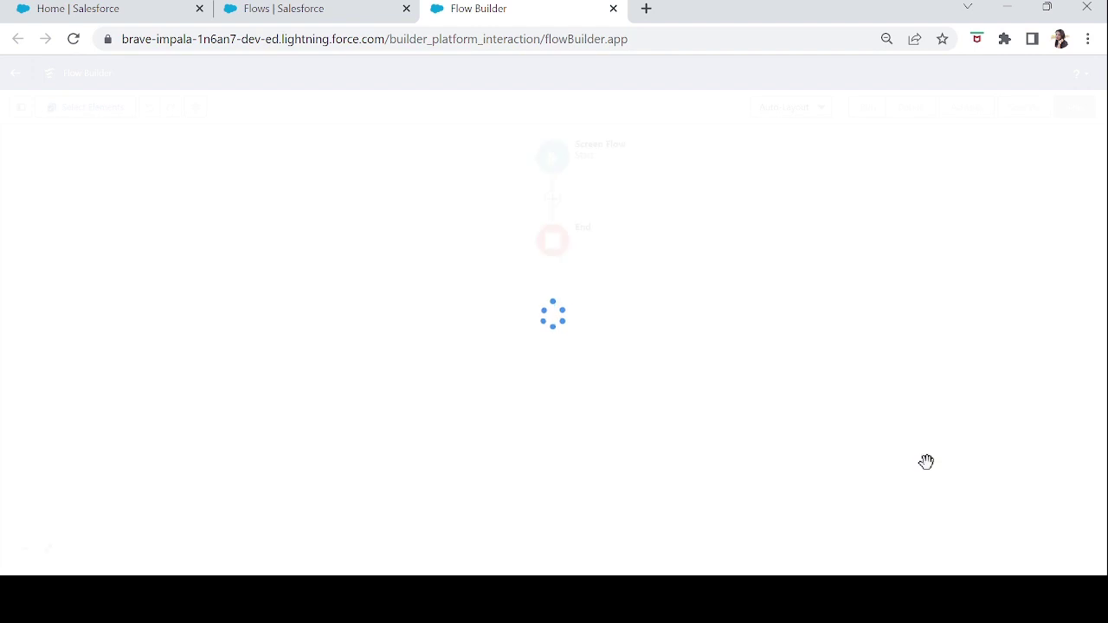
left_click(786, 107)
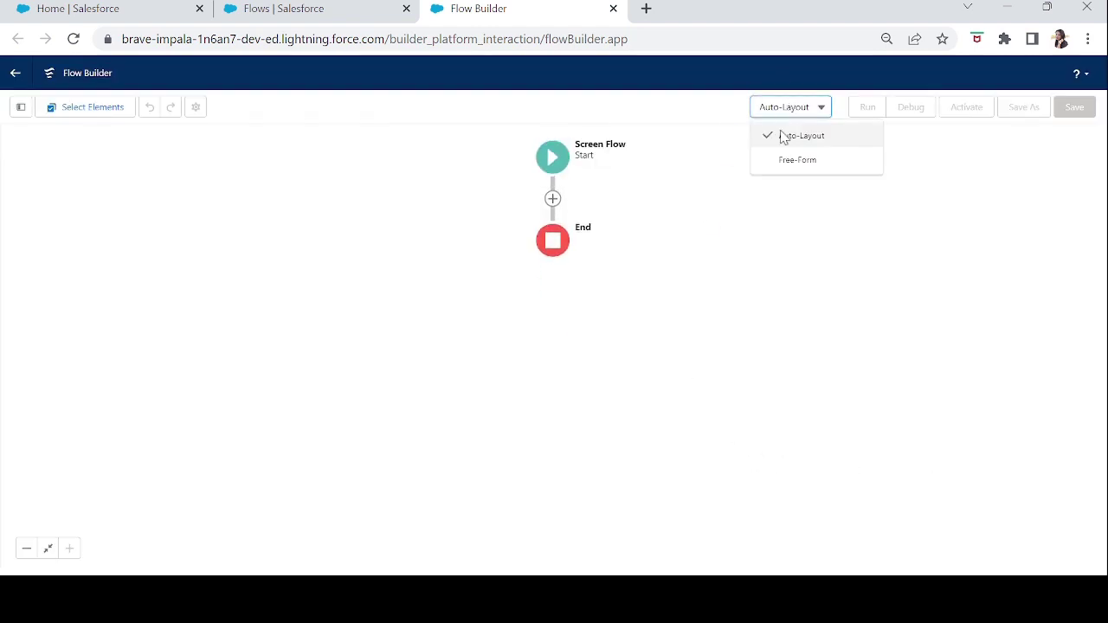
left_click(789, 166)
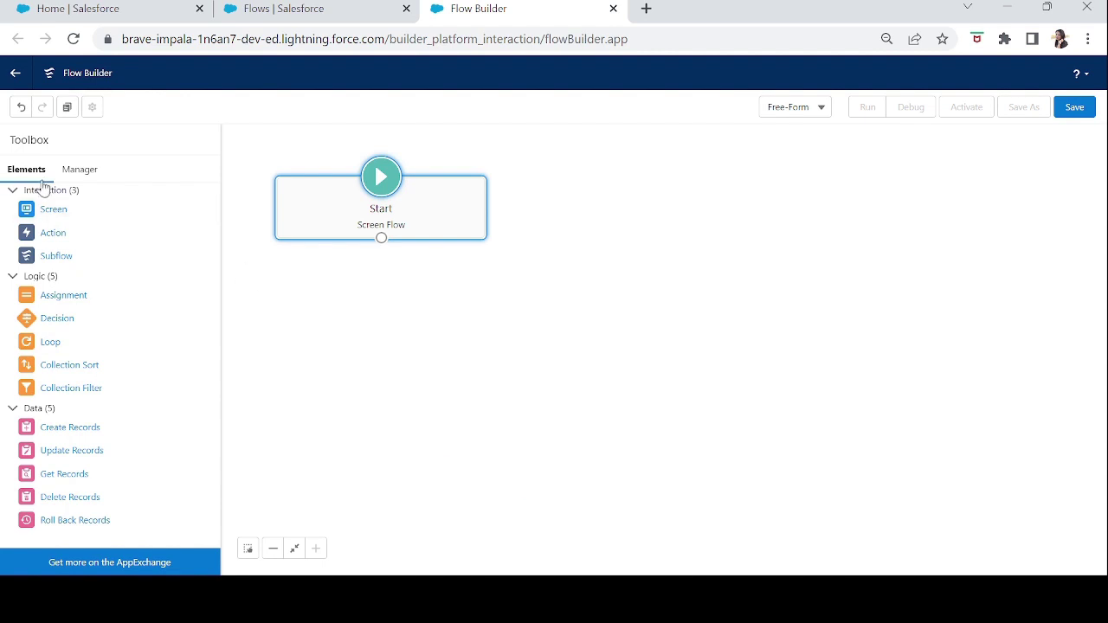
- Drag a Screen element from the Toolbox onto the canvas below the Start node
left_click_drag(45, 215, 447, 365)
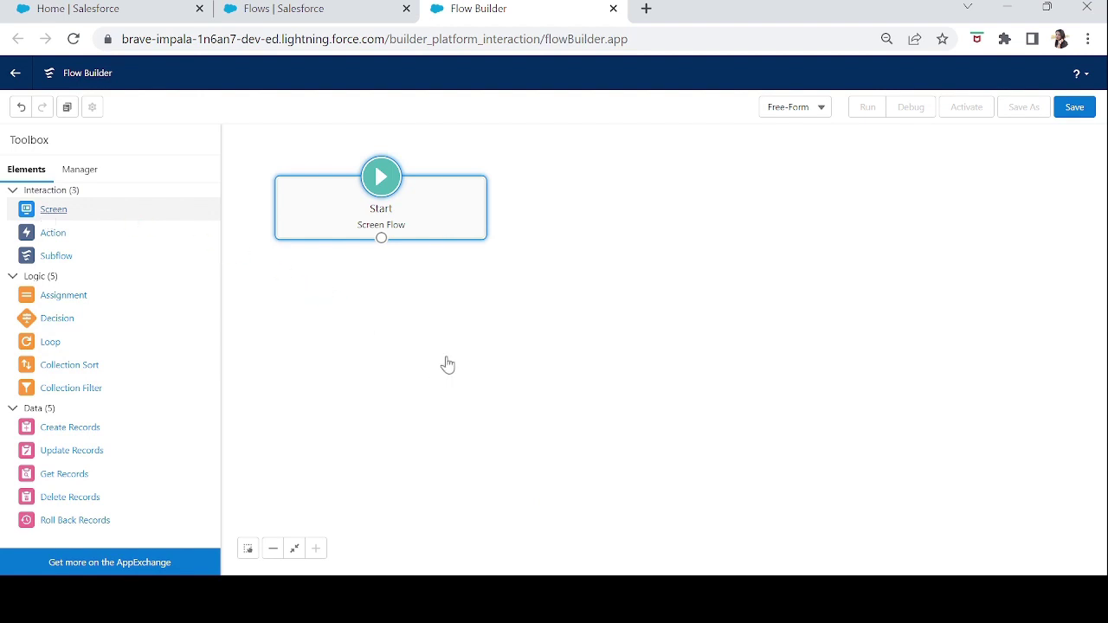
left_click_drag(447, 365, 446, 364)
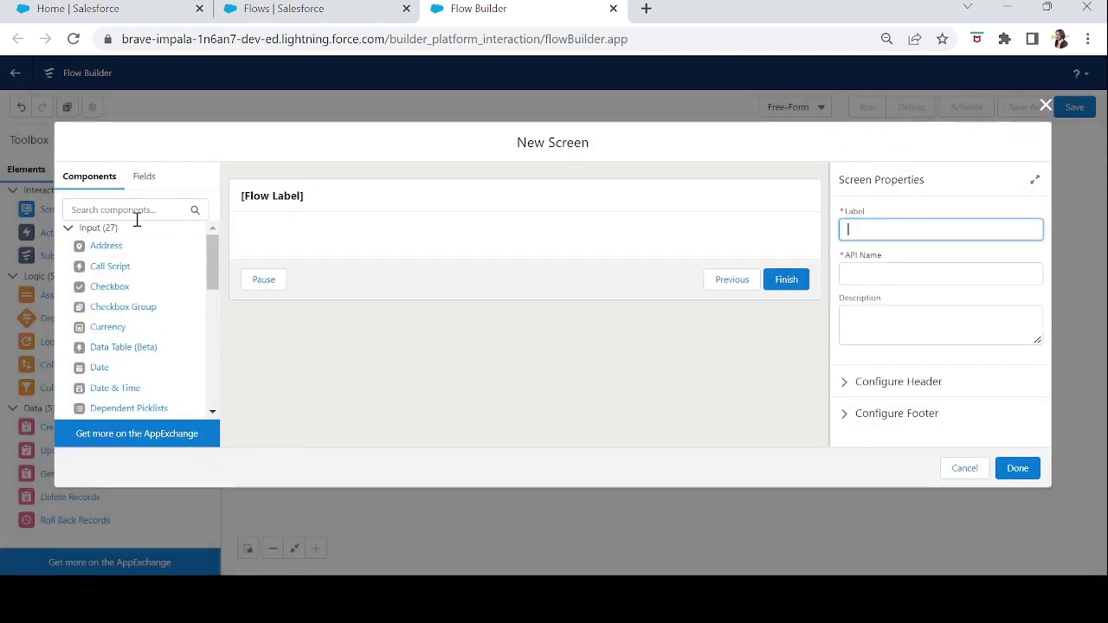
- Add a Text input labelled 'Name' to the screen and make it required
left_click(134, 209)
type("text")
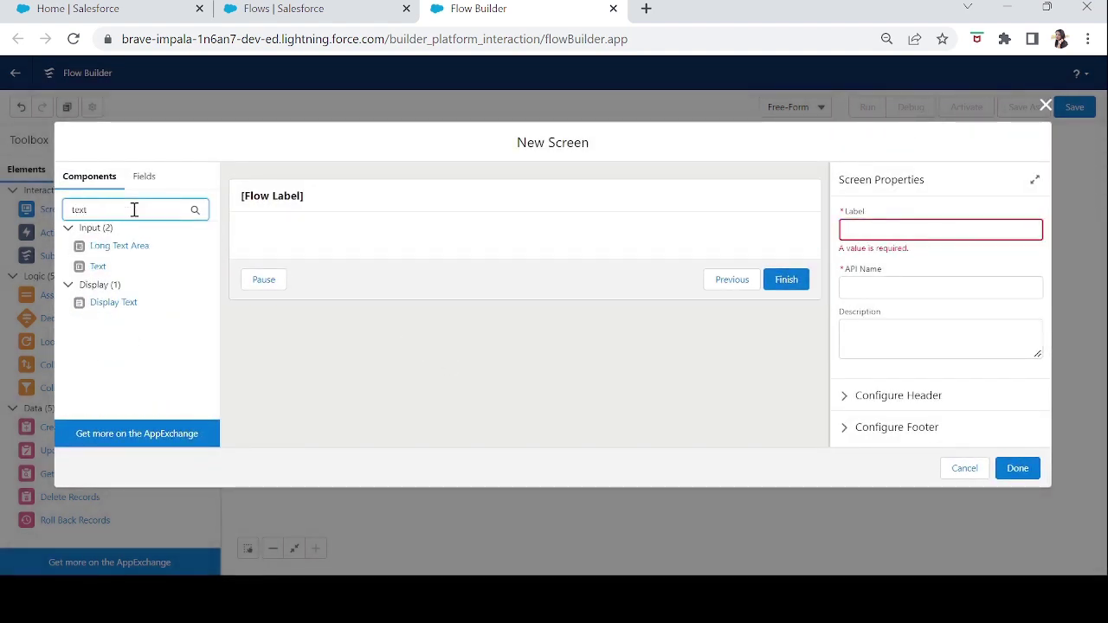
left_click_drag(98, 265, 270, 245)
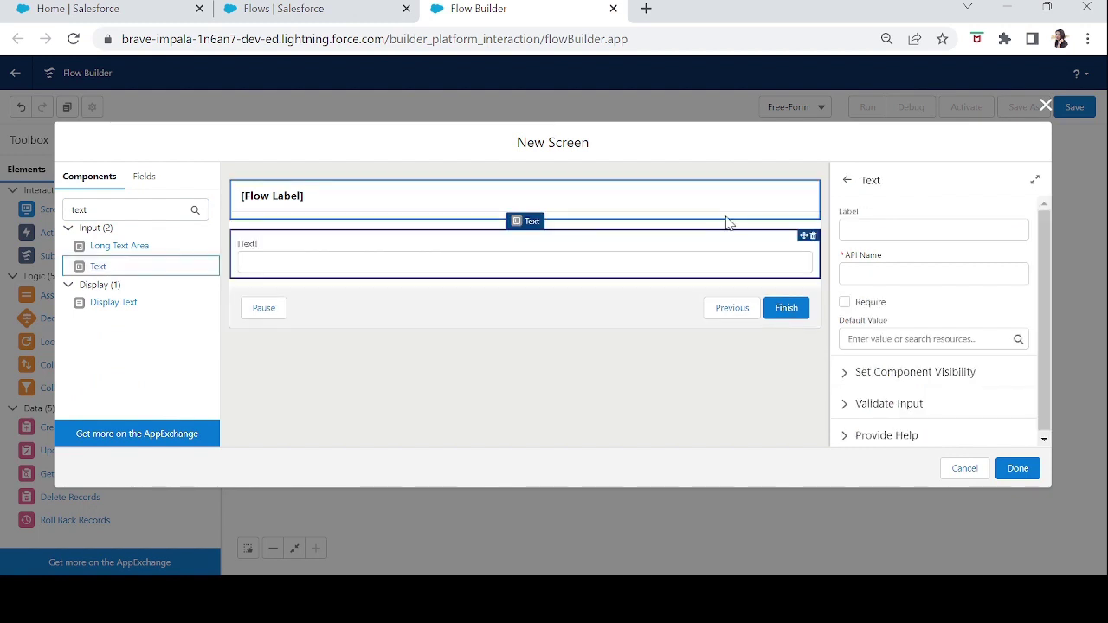
left_click(864, 227)
type("Name")
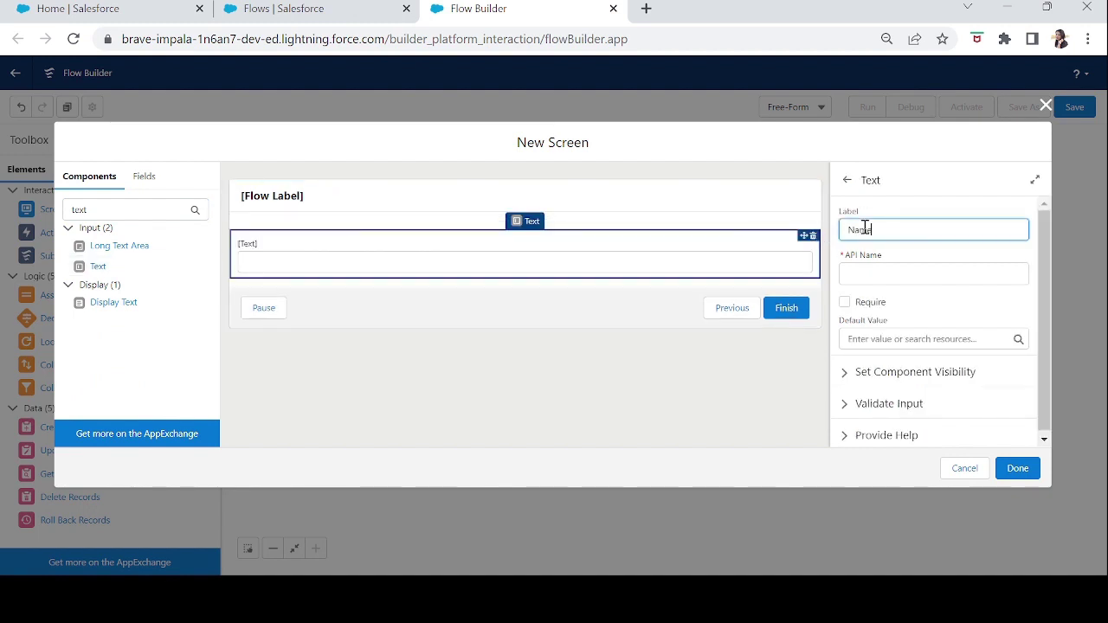
key("Tab")
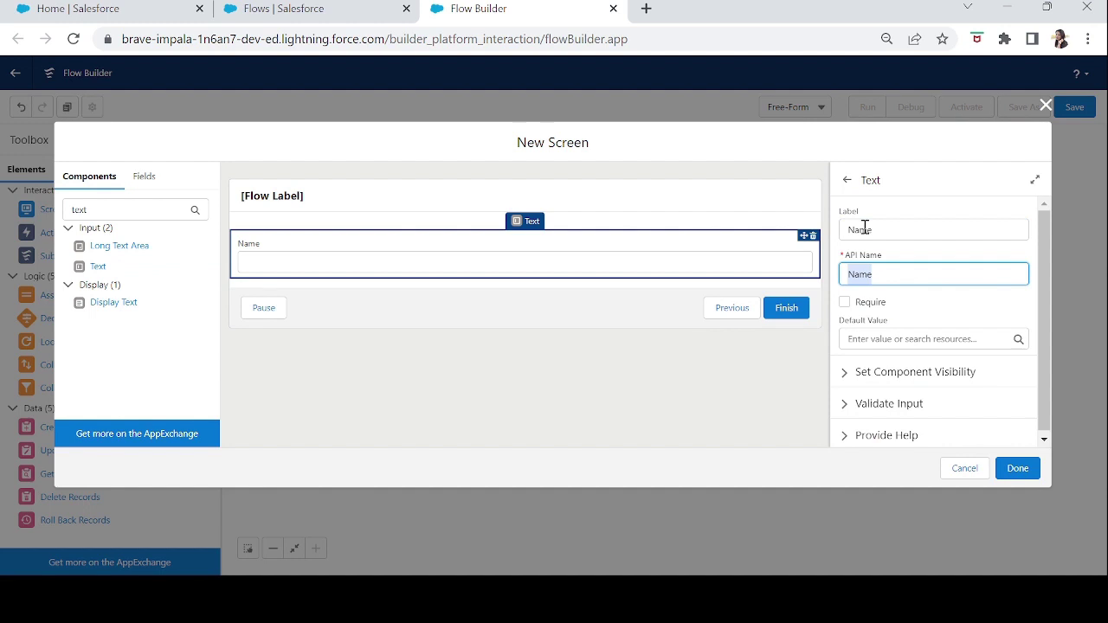
left_click(845, 302)
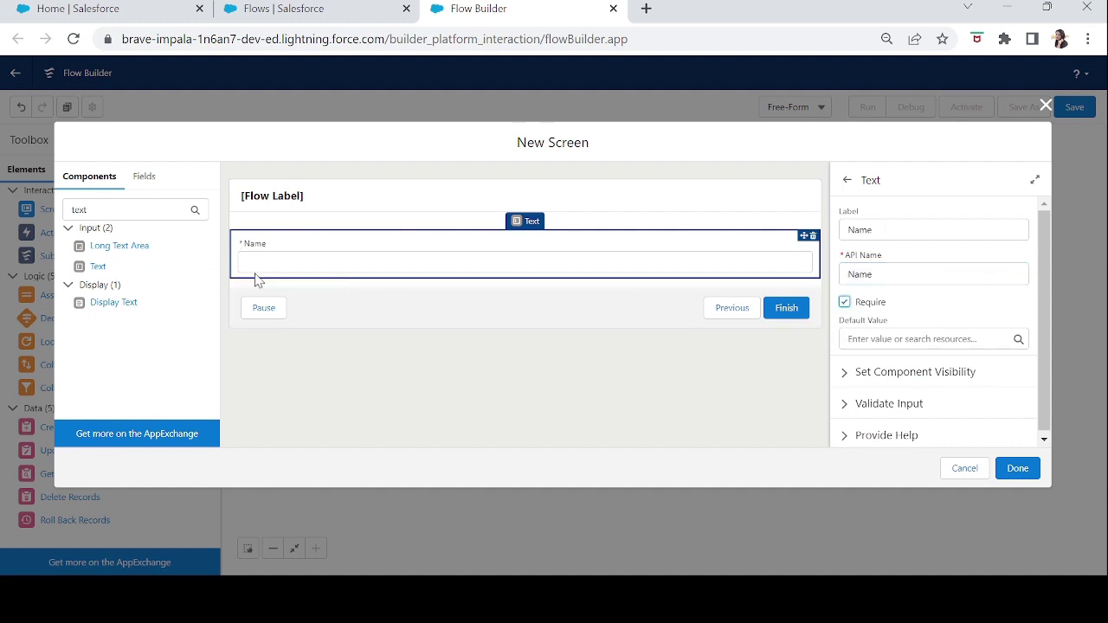
- Give the Name field the help text 'Please enter your name'
left_click(845, 440)
left_click_drag(1048, 293, 1047, 370)
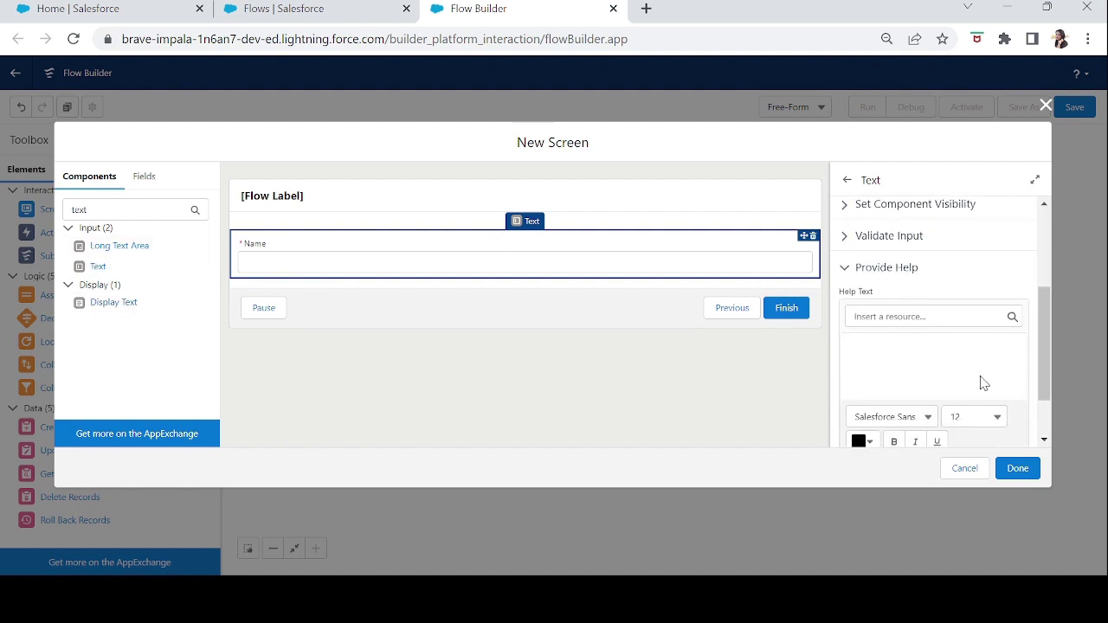
left_click(882, 356)
type("Please enter your name")
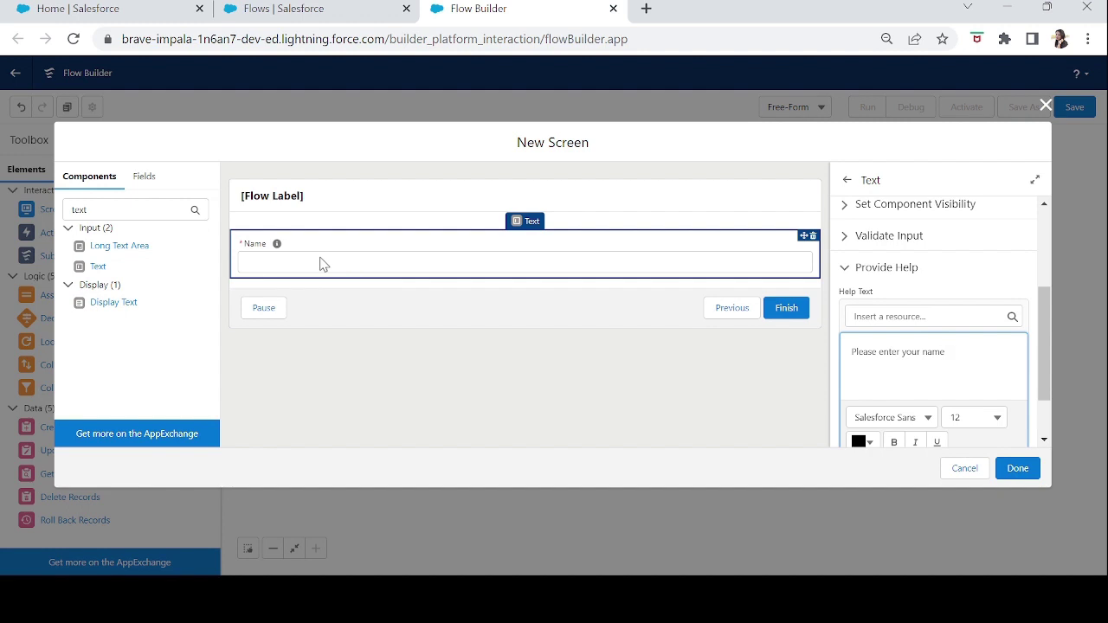
key("Delete")
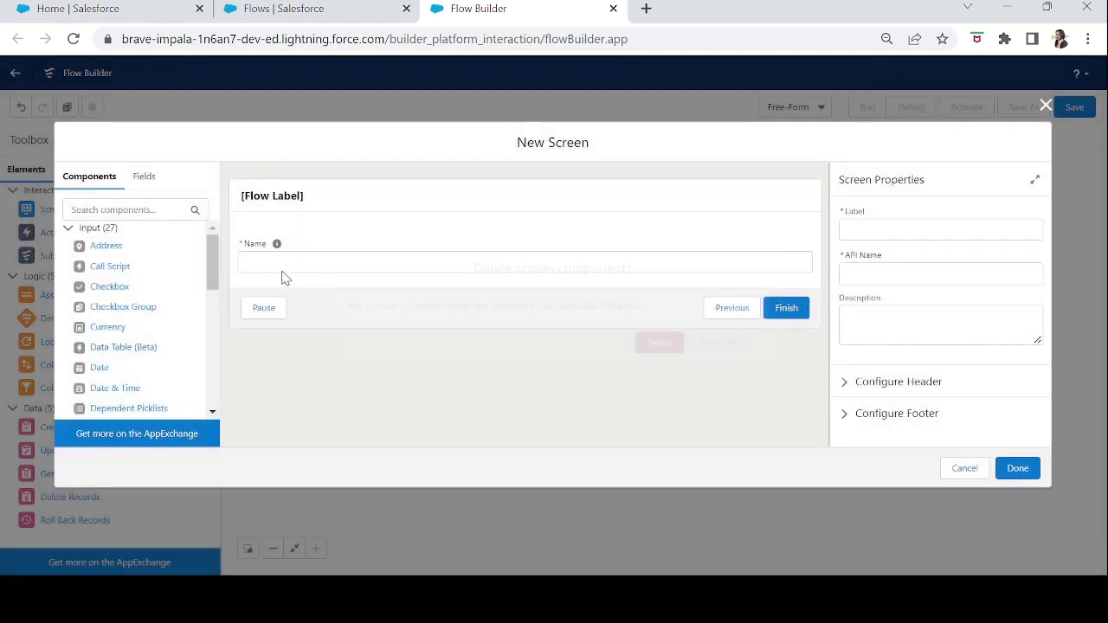
- Add a Phone input below Name and set its API name to 'Phone'
left_click(115, 209)
type("phone")
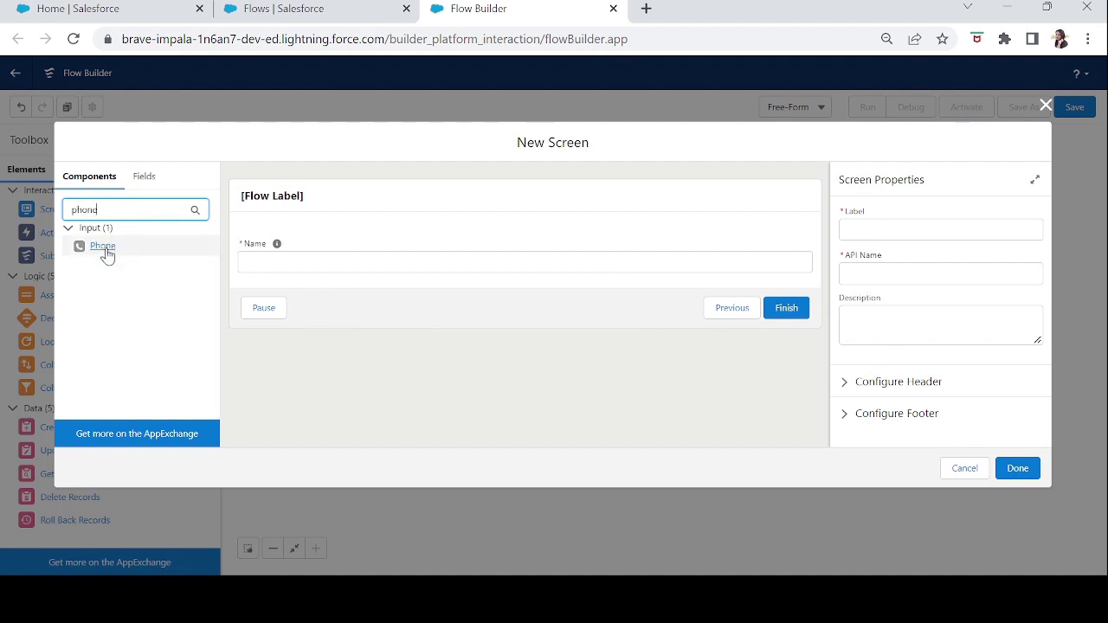
left_click_drag(106, 254, 274, 286)
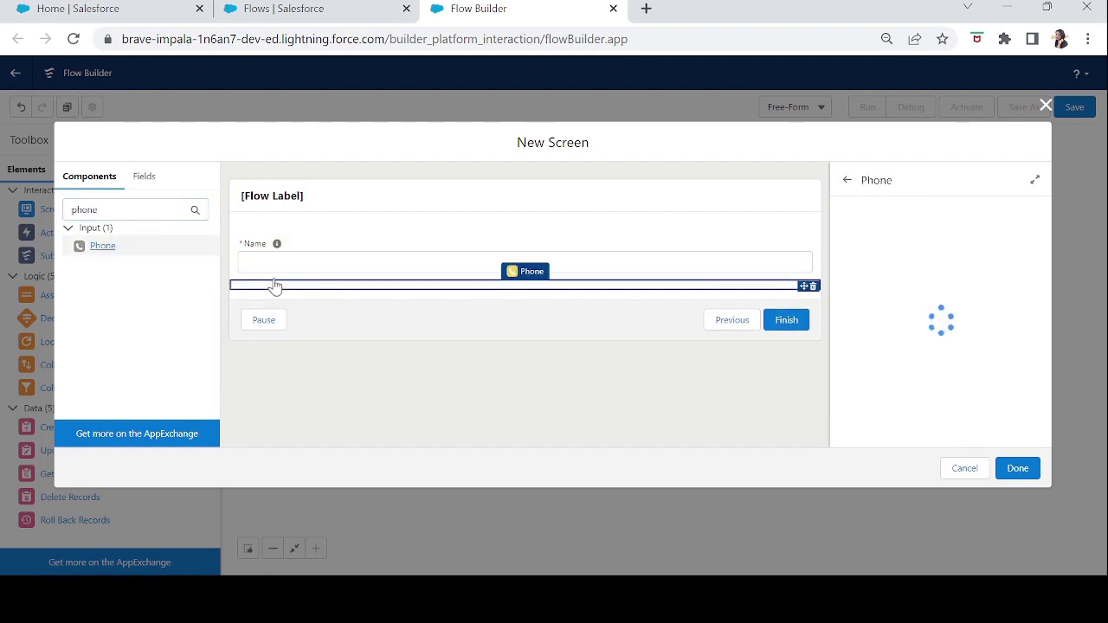
left_click(292, 250)
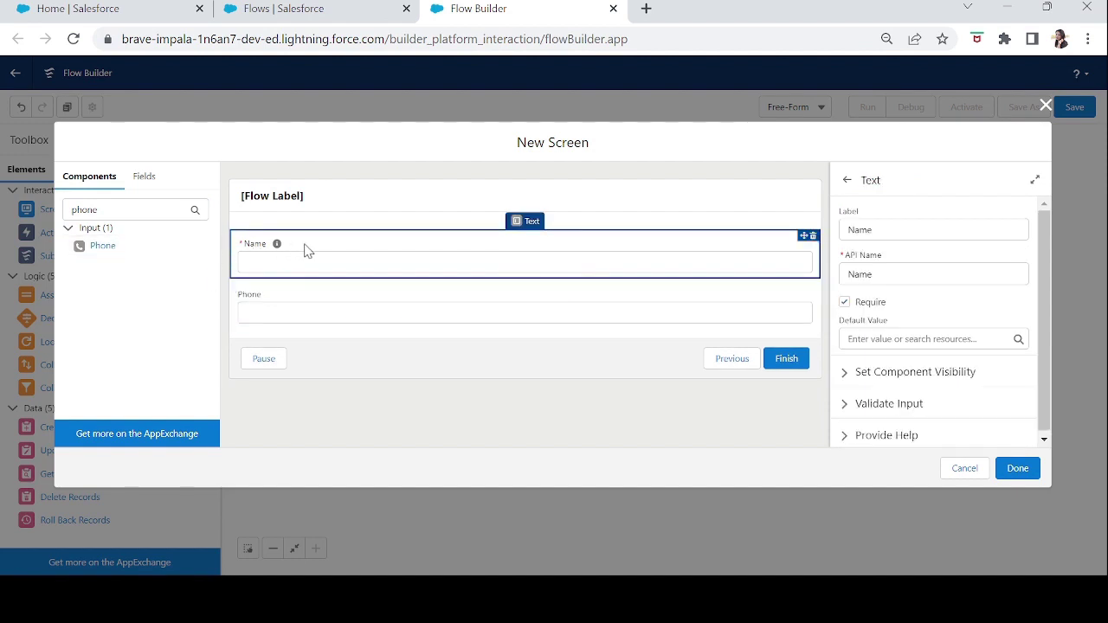
left_click(310, 308)
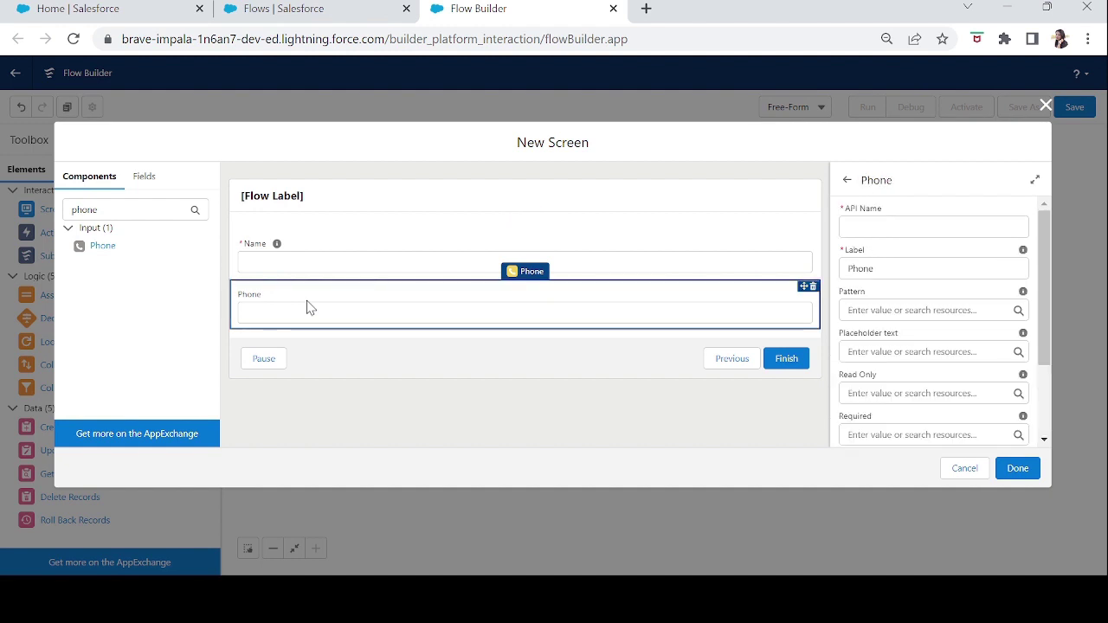
left_click(873, 232)
type("Phone")
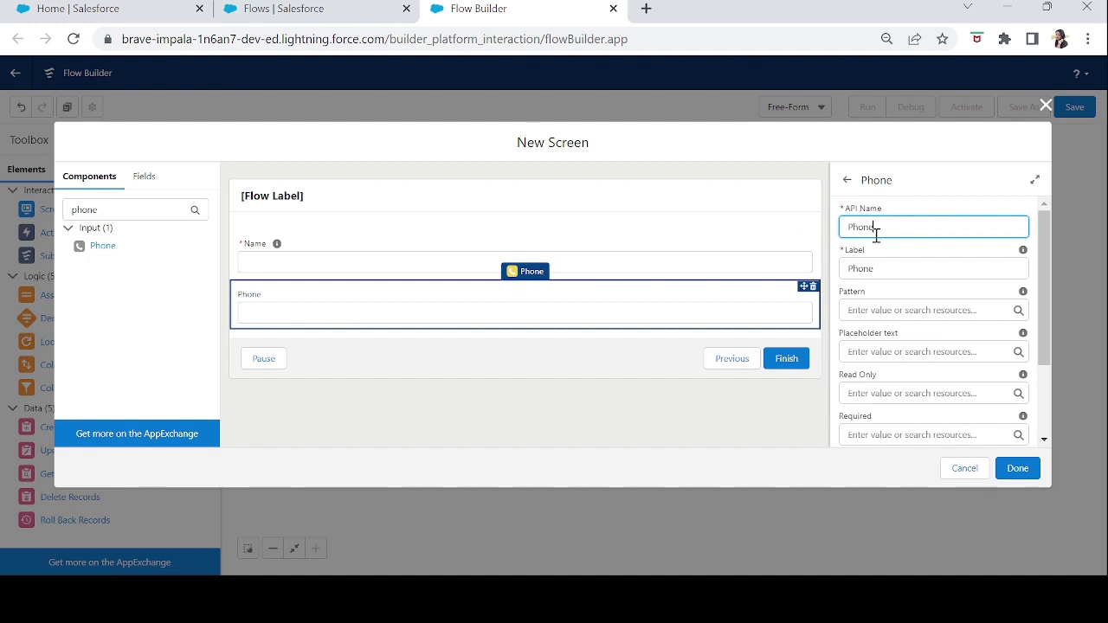
key("Tab")
left_click_drag(1045, 334, 1045, 350)
left_click(920, 279)
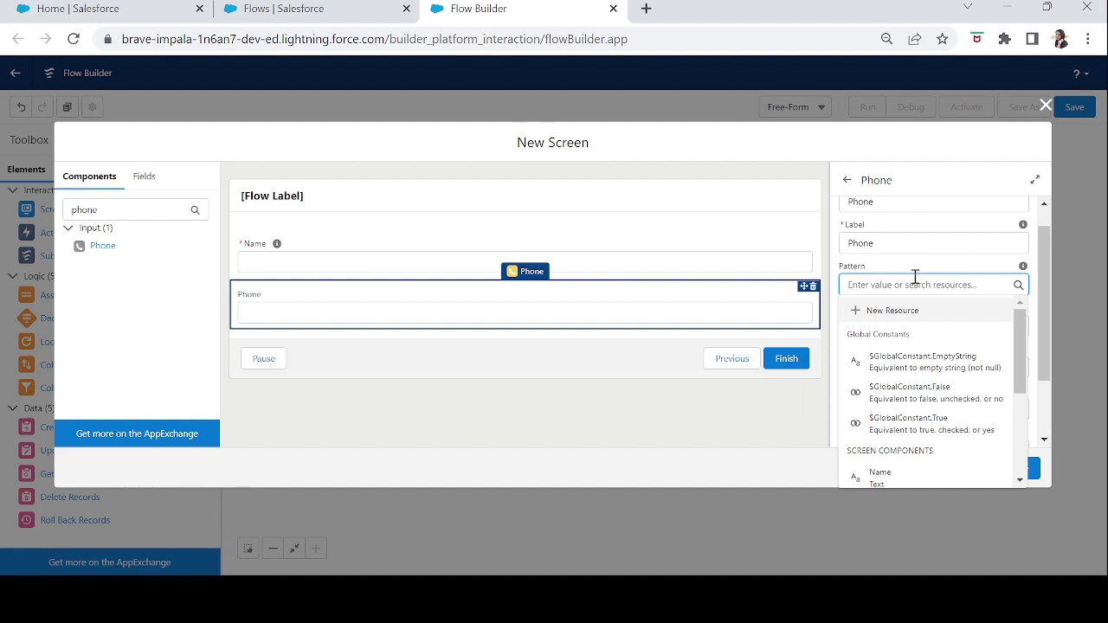
left_click(908, 267)
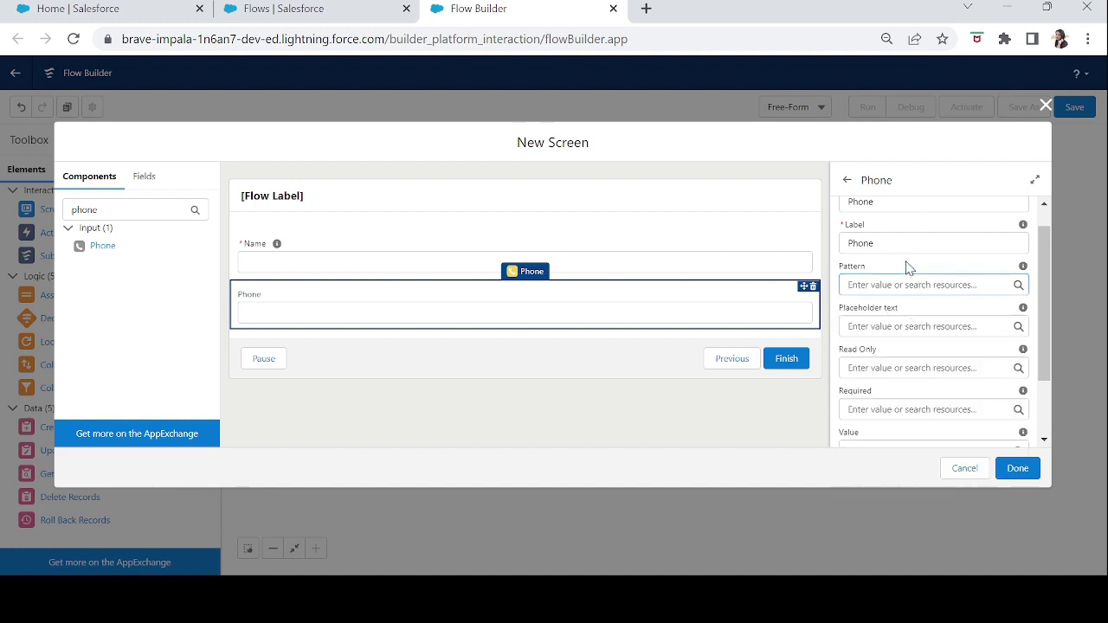
left_click(933, 328)
type("-")
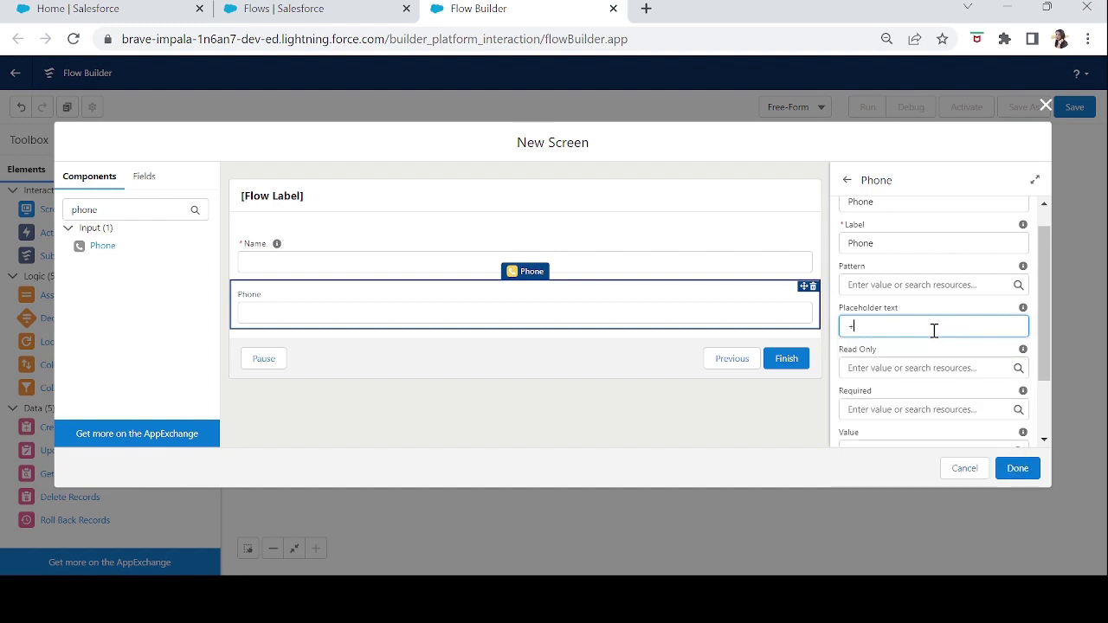
type("91 8888888888")
key("Tab")
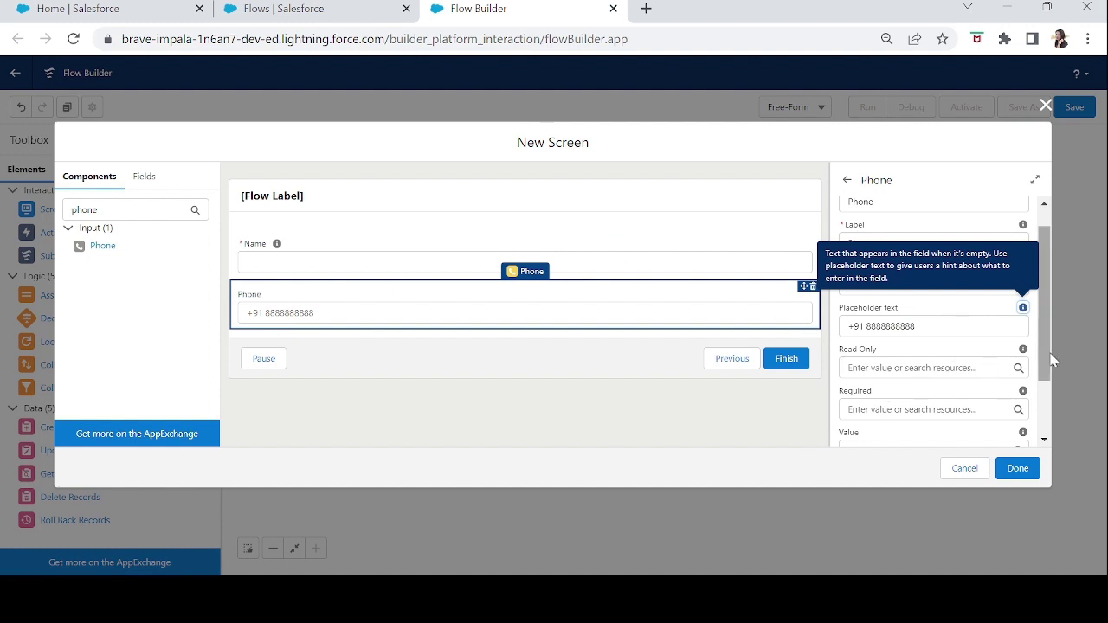
scroll(1046, 357, "down", 2)
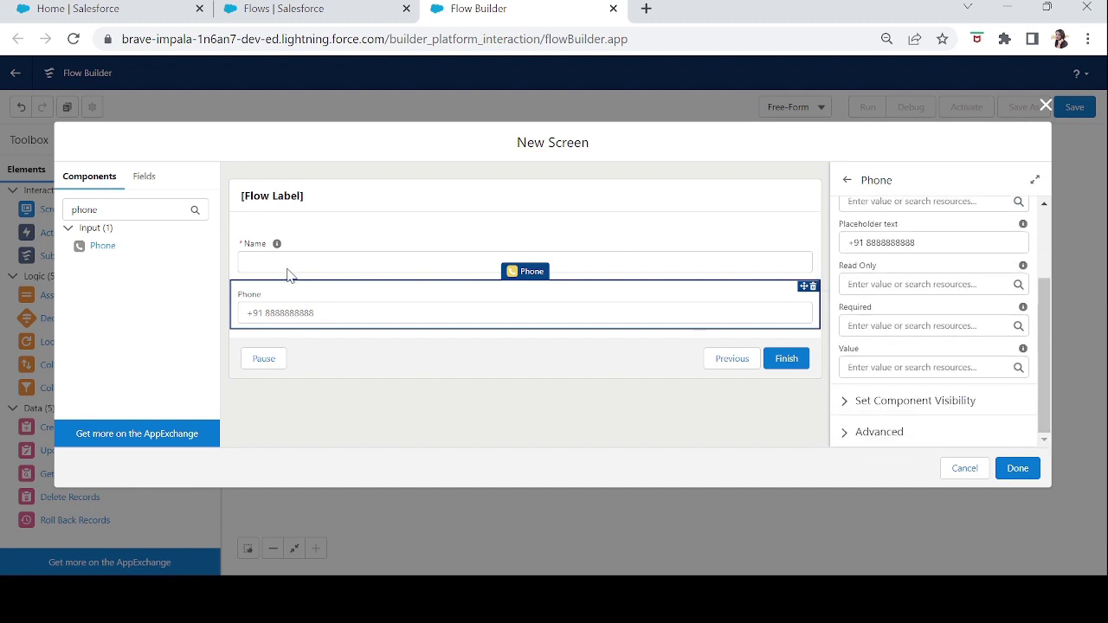
left_click_drag(116, 210, 0, 214)
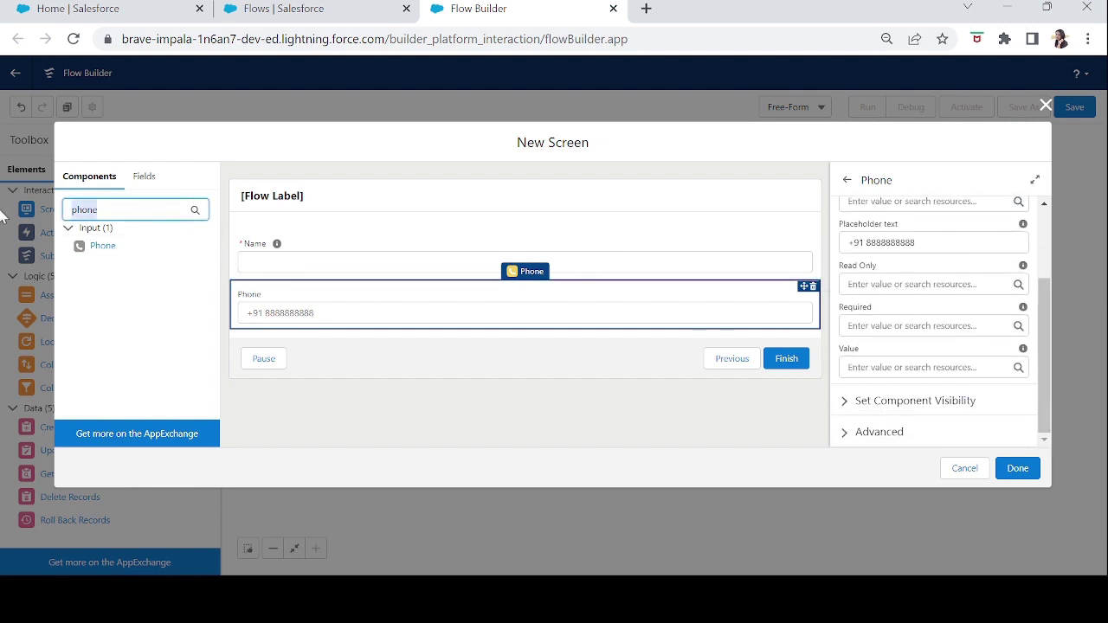
- Add an Email field below Phone with the API name 'Email'
type("email")
left_click_drag(98, 251, 250, 336)
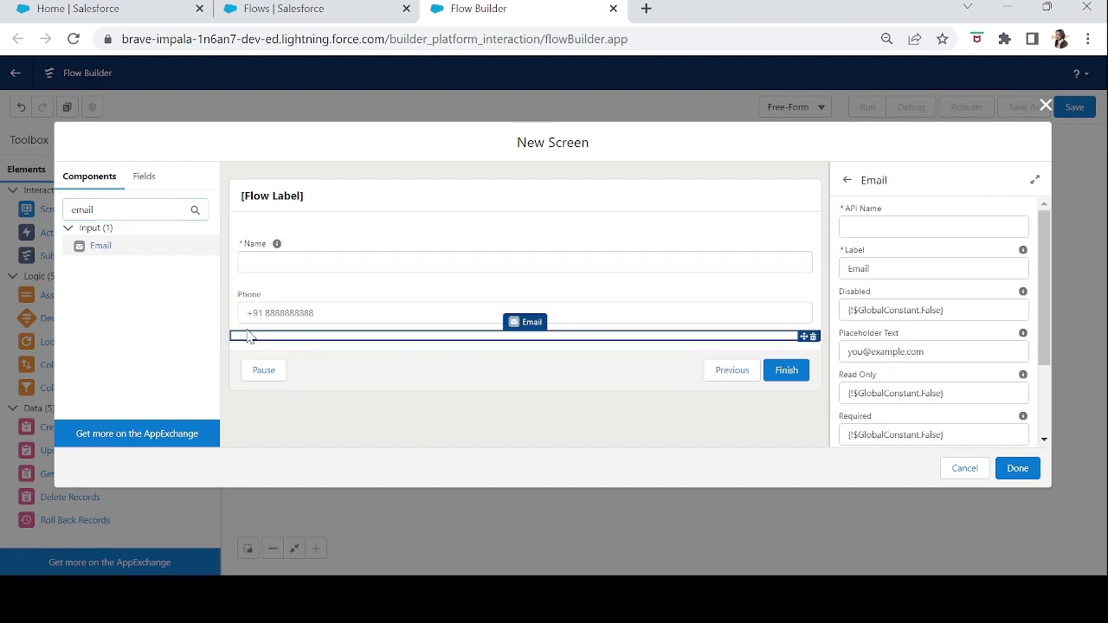
left_click(937, 223)
type("Email")
key("Tab")
left_click_drag(1041, 325, 1043, 395)
left_click(944, 249)
left_click_drag(944, 250, 773, 259)
- Add a Long Text Area labelled 'Your Feedback' below the Email field
double_click(82, 210)
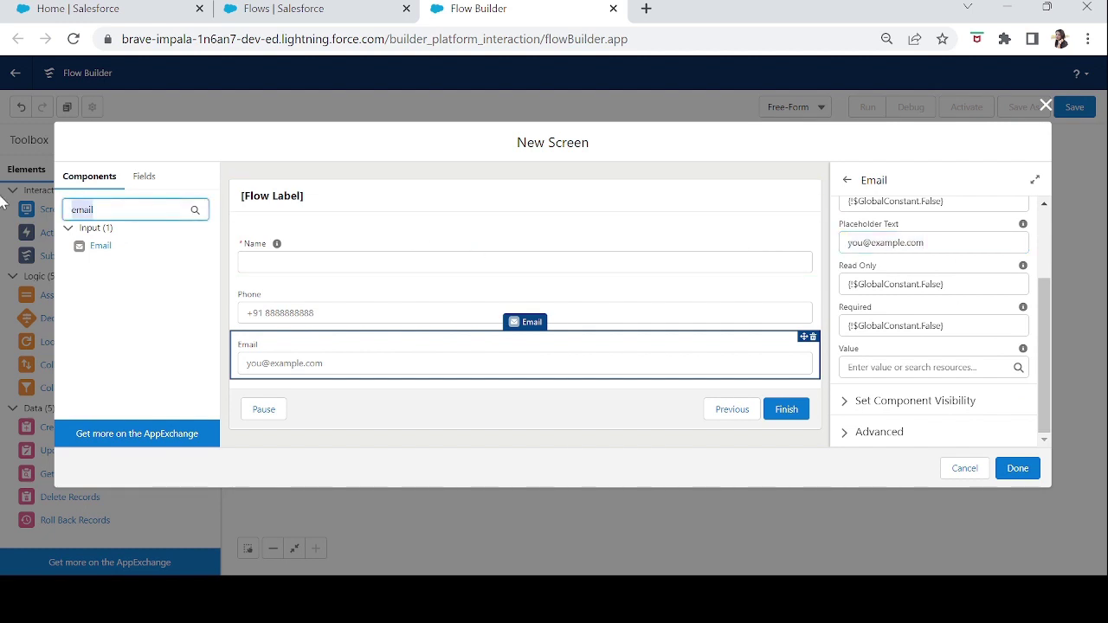
type("text")
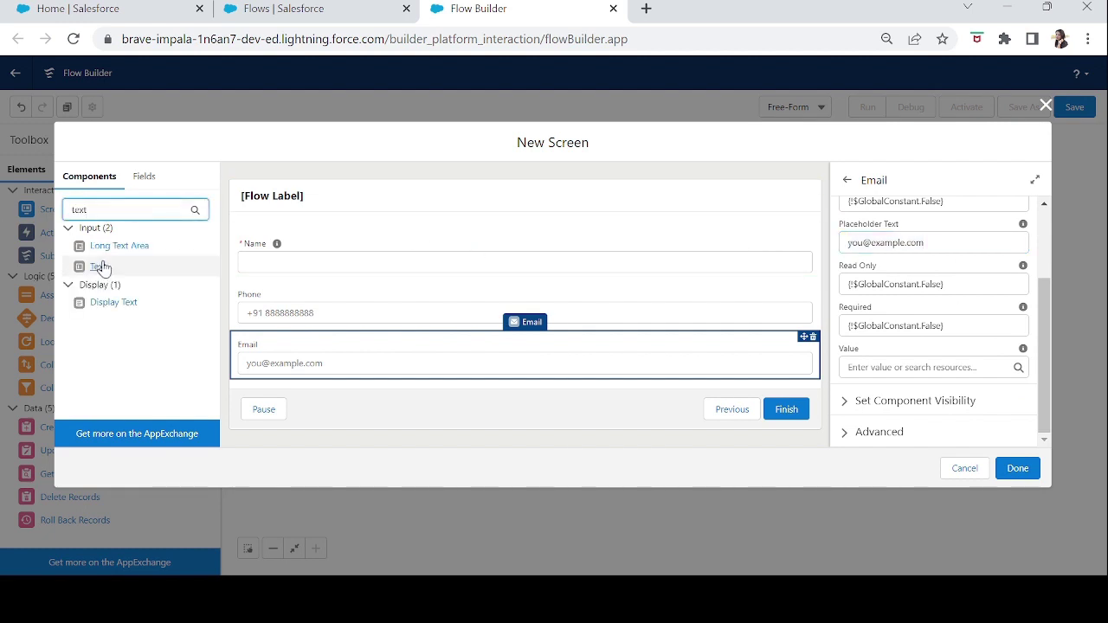
left_click_drag(115, 250, 243, 381)
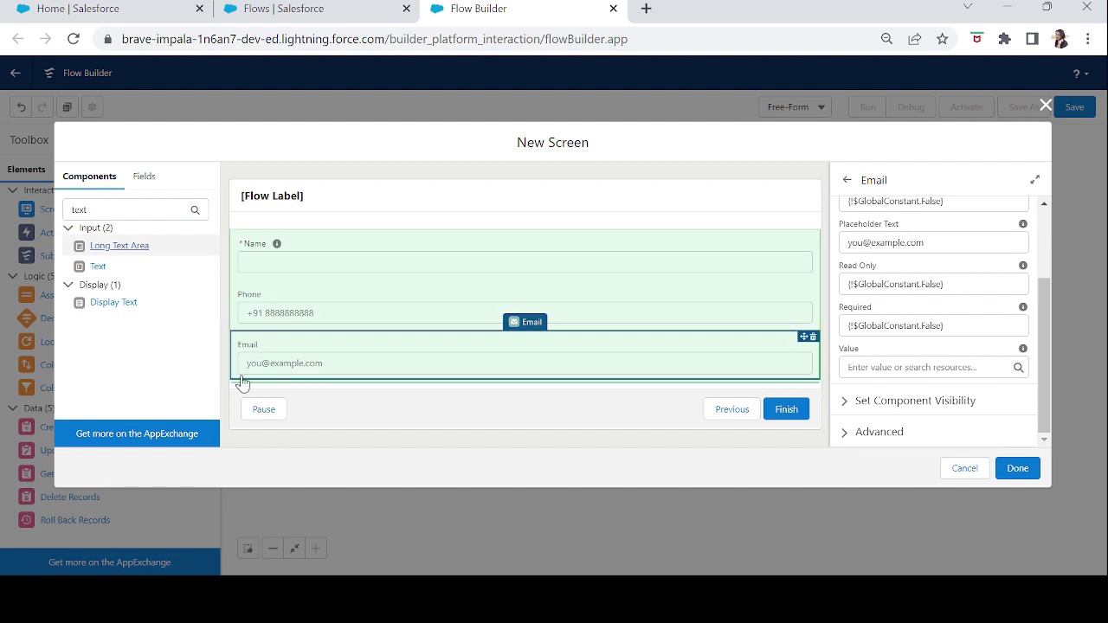
left_click(936, 237)
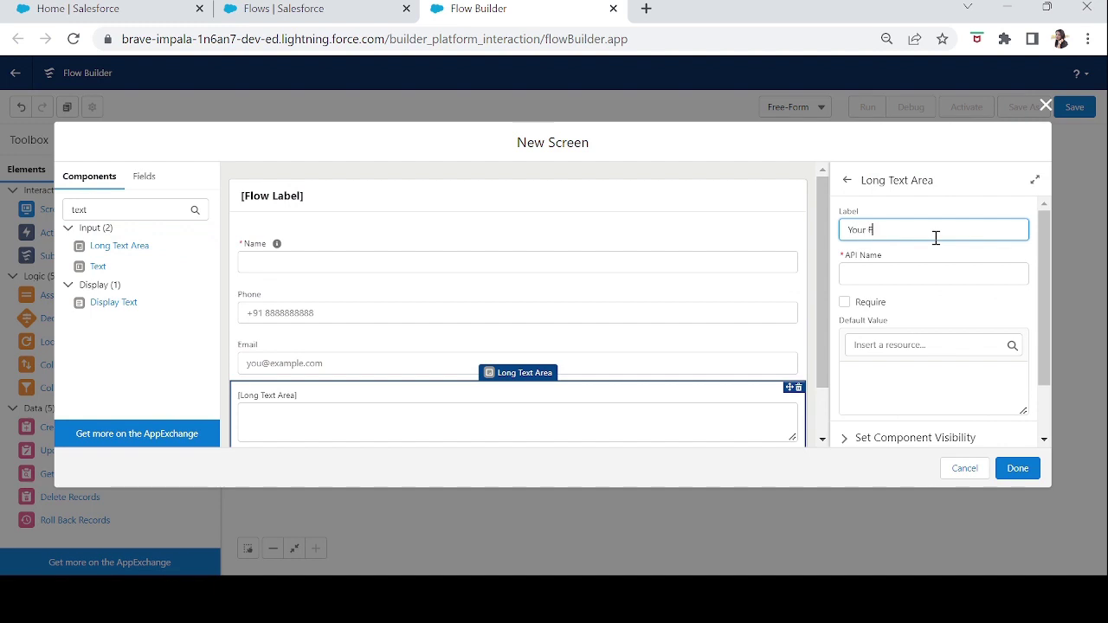
key("Tab")
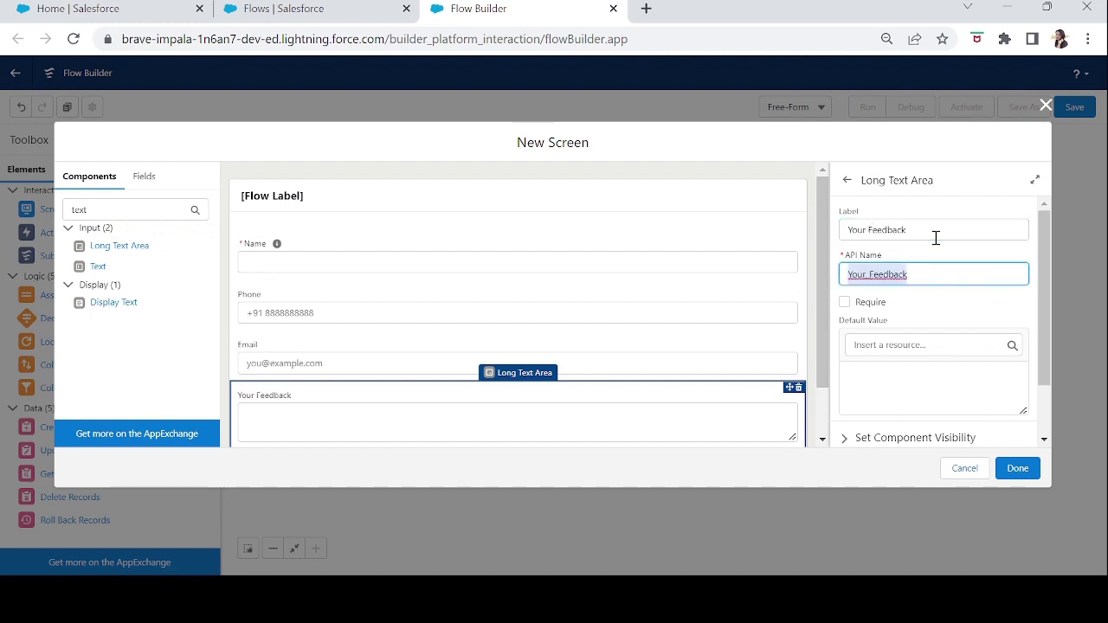
left_click_drag(816, 302, 835, 388)
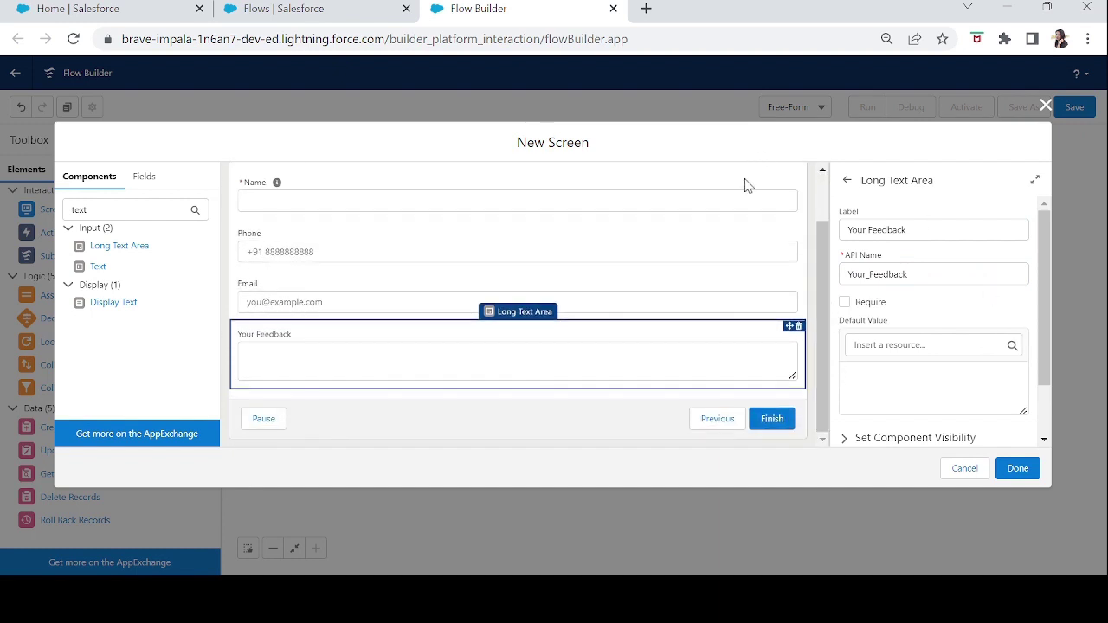
left_click_drag(823, 260, 798, 208)
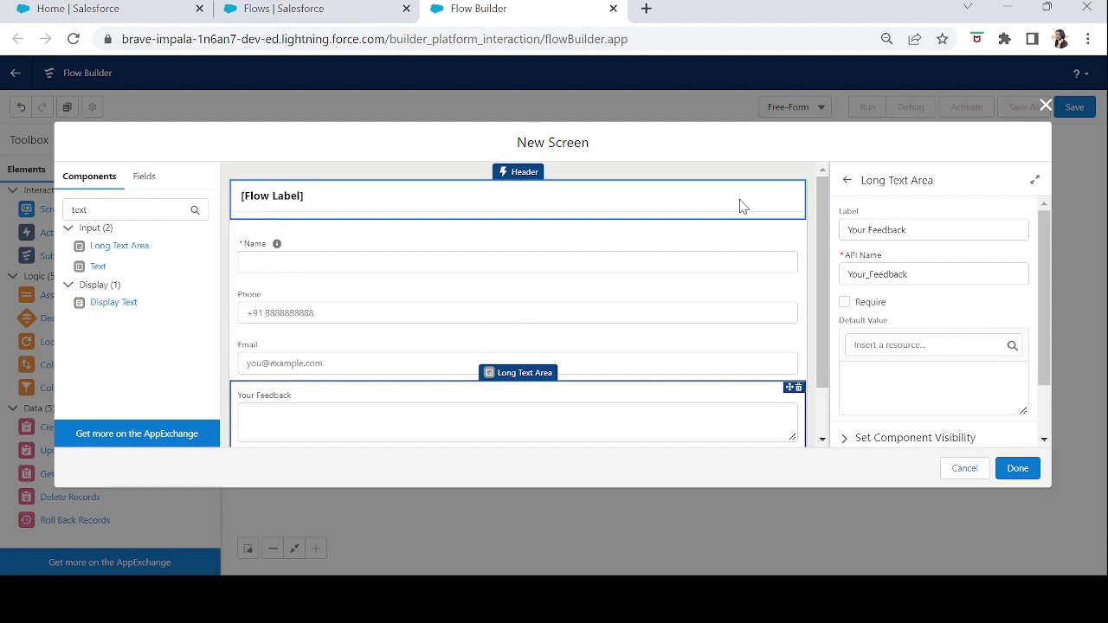
left_click(922, 230)
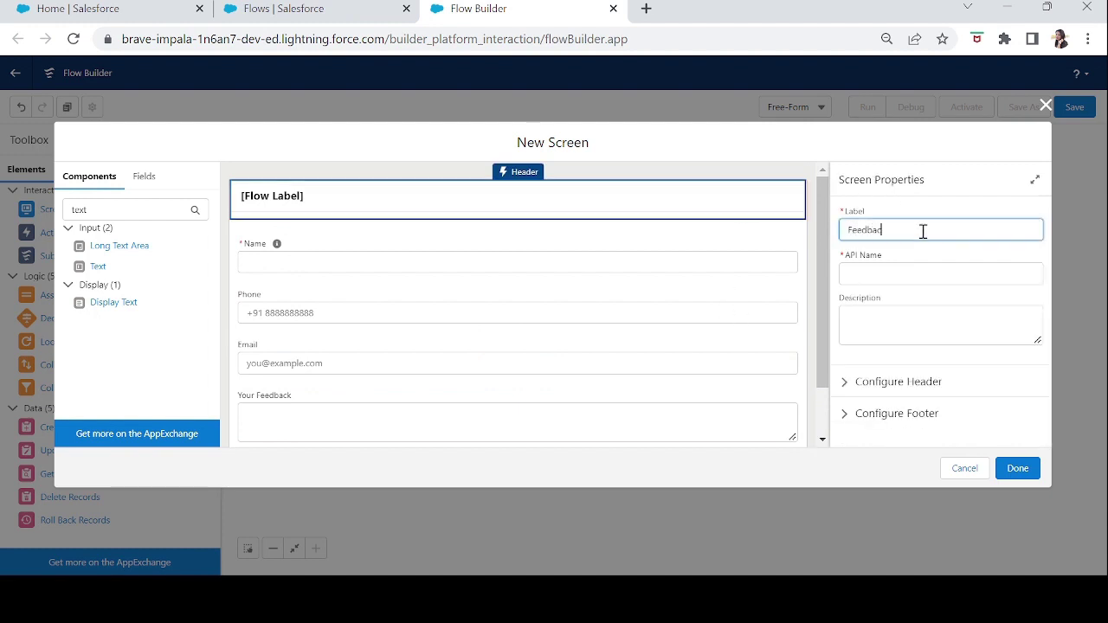
- Set the screen's label to 'Feedback Form'
type("Feedback Form")
key("Tab")
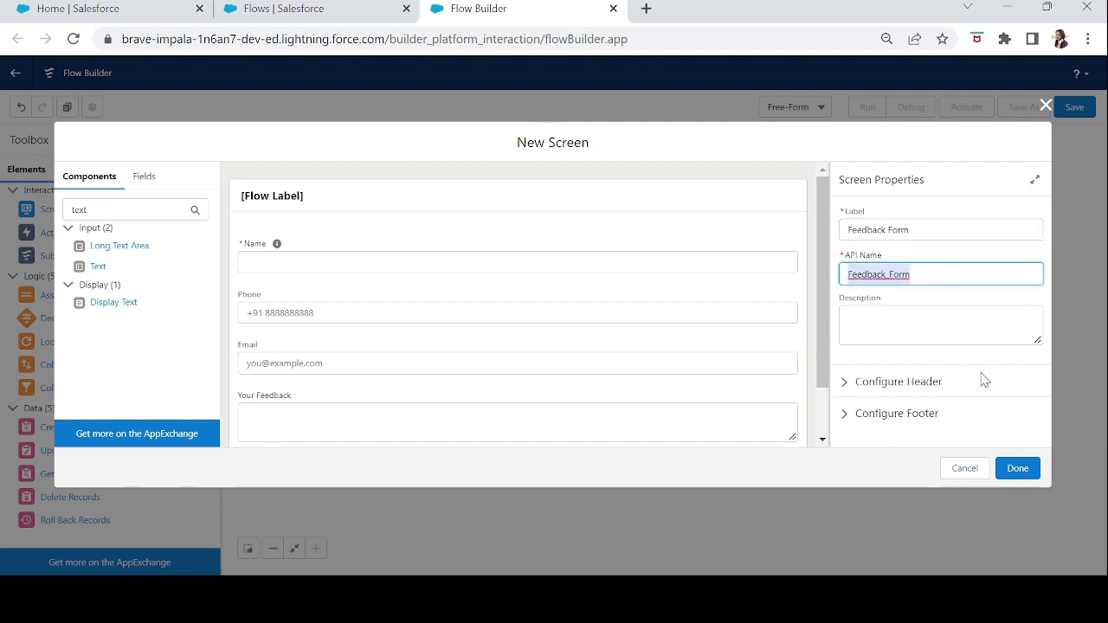
left_click_drag(827, 329, 828, 474)
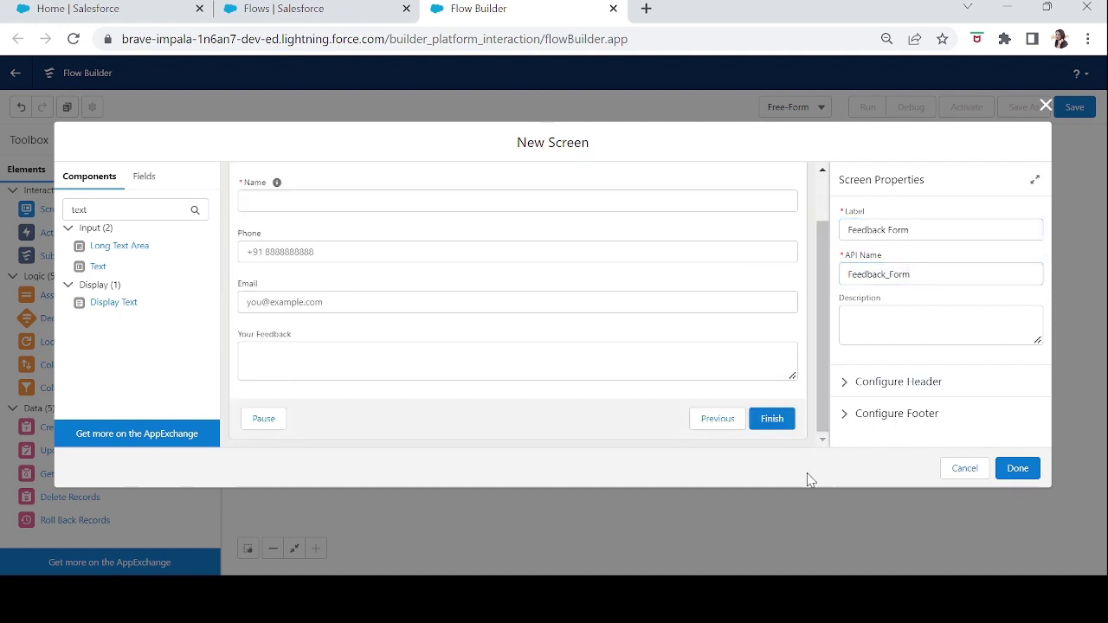
- Hide the Pause and Previous footer buttons and place the screen on the flow
left_click(846, 420)
left_click_drag(1043, 303, 1045, 427)
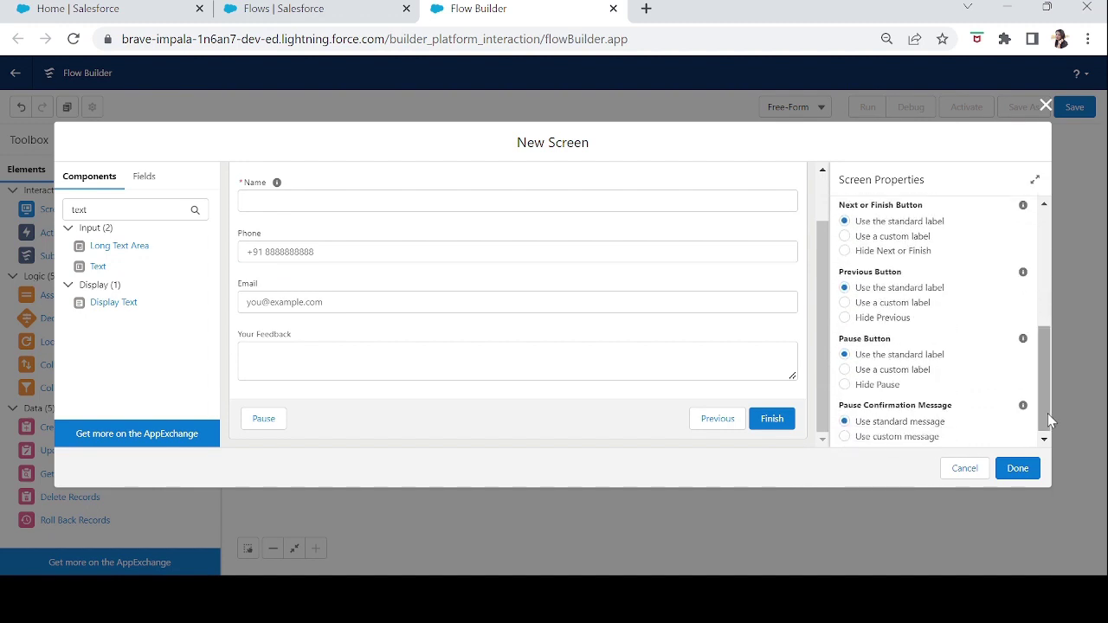
left_click(846, 385)
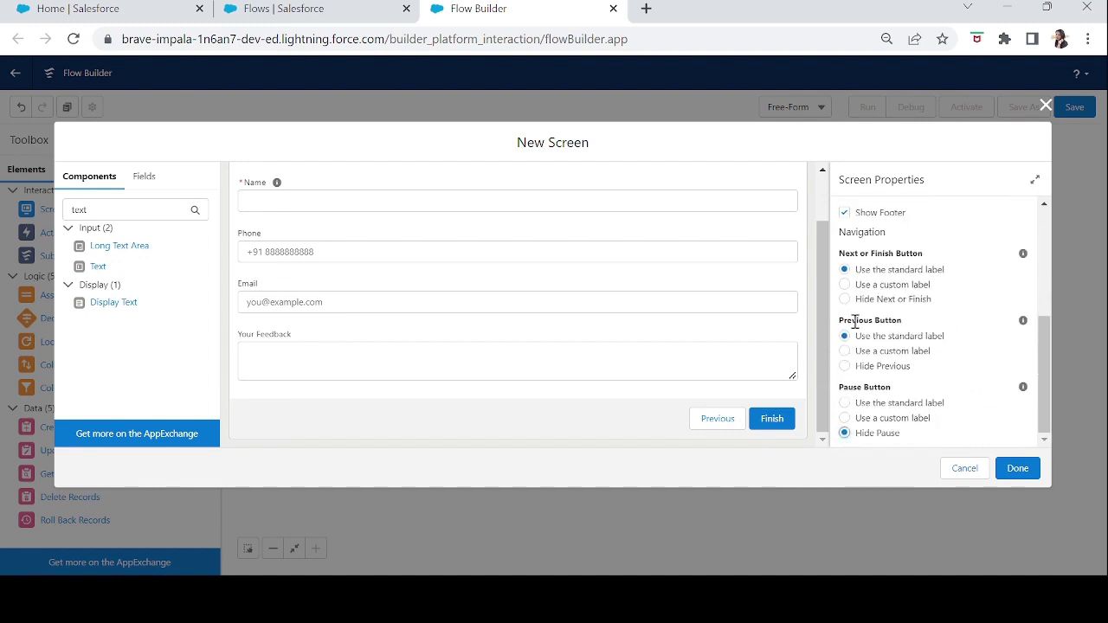
left_click(845, 367)
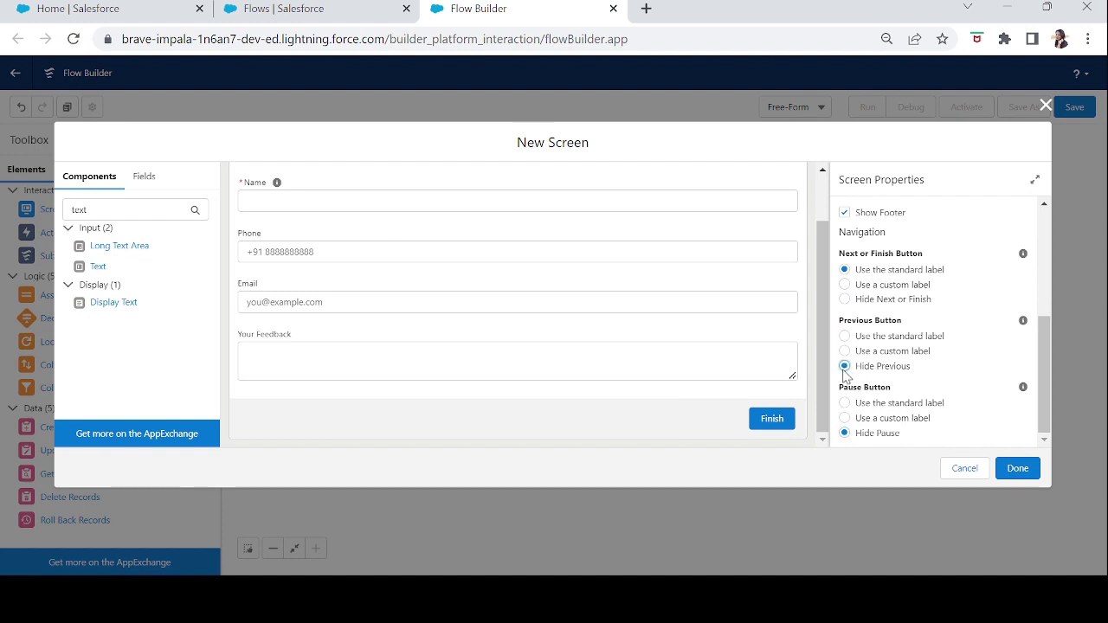
left_click(1022, 475)
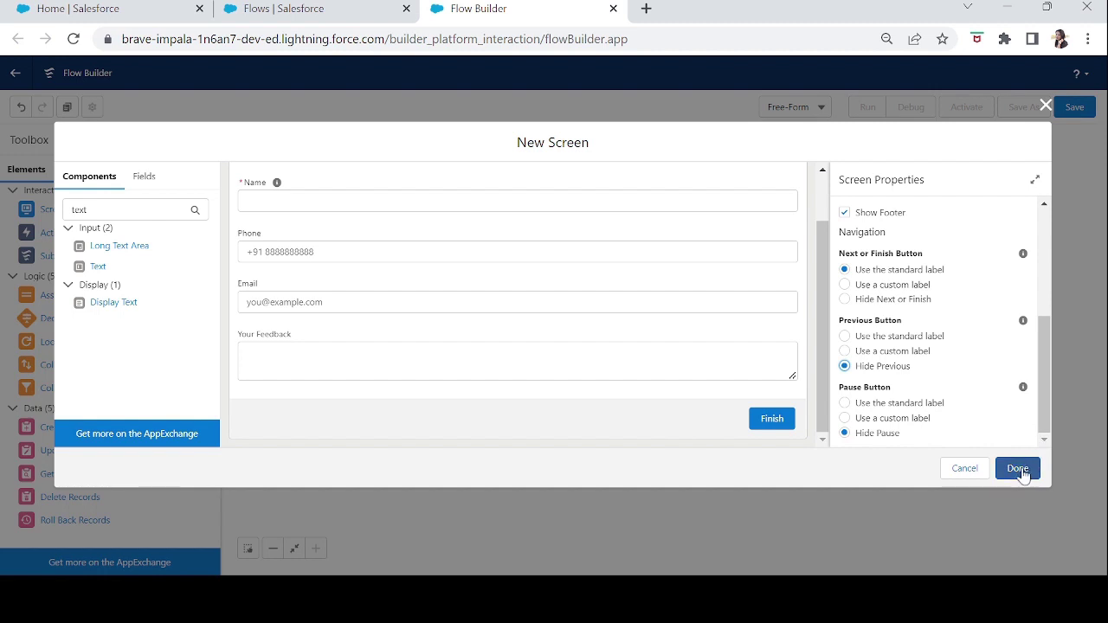
scroll(826, 398, "up", 2)
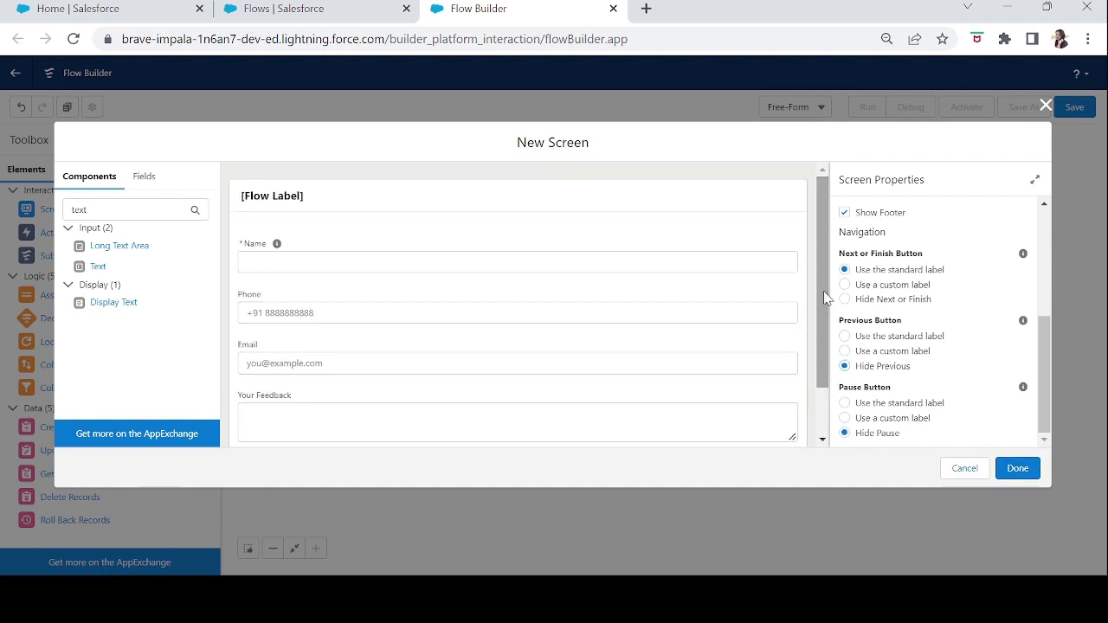
left_click(773, 198)
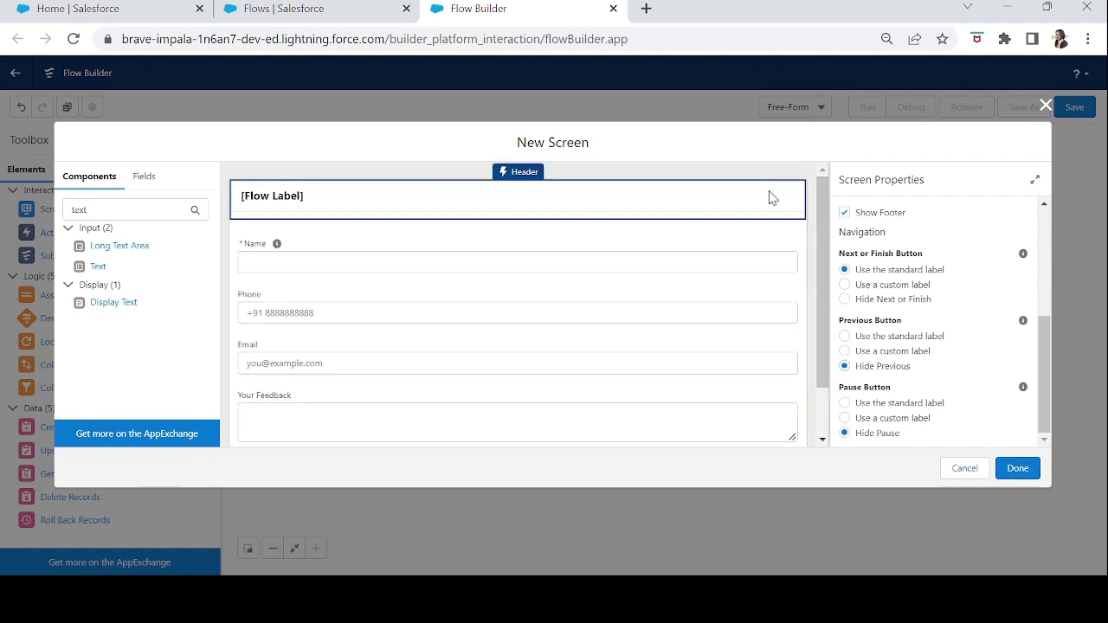
left_click(1018, 468)
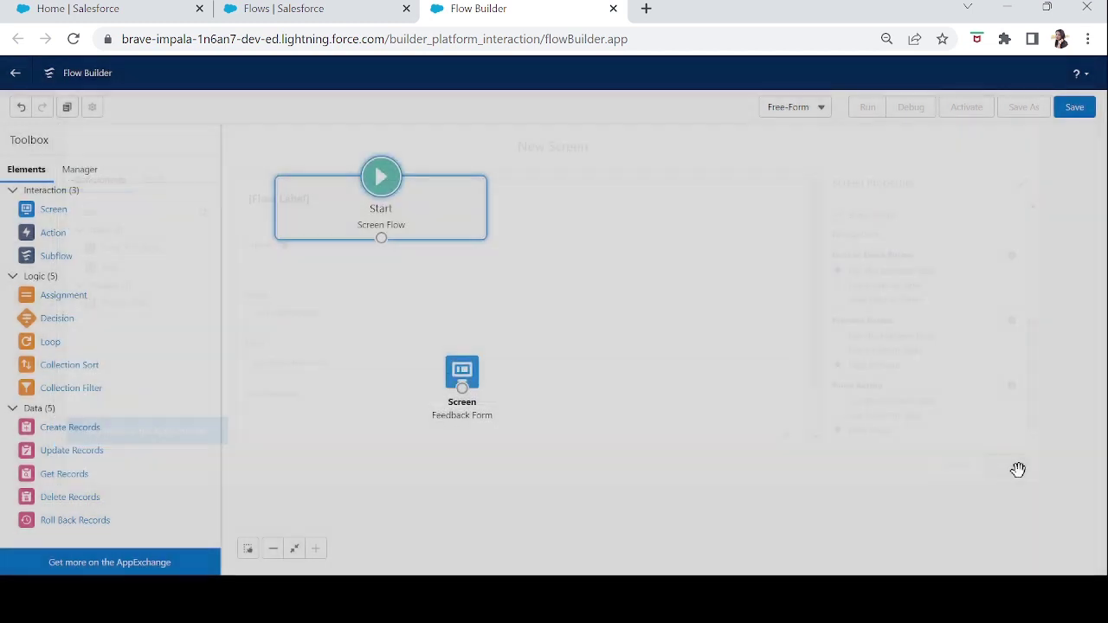
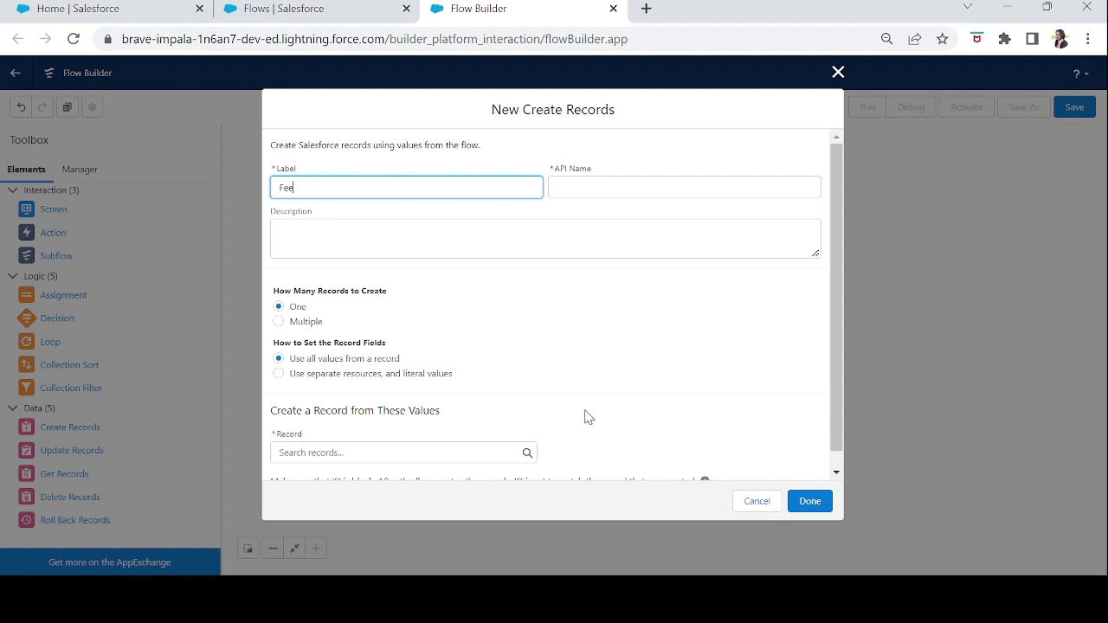
- Finish the Feedback label and switch to using separate resources and literal values
type("k")
key("Tab")
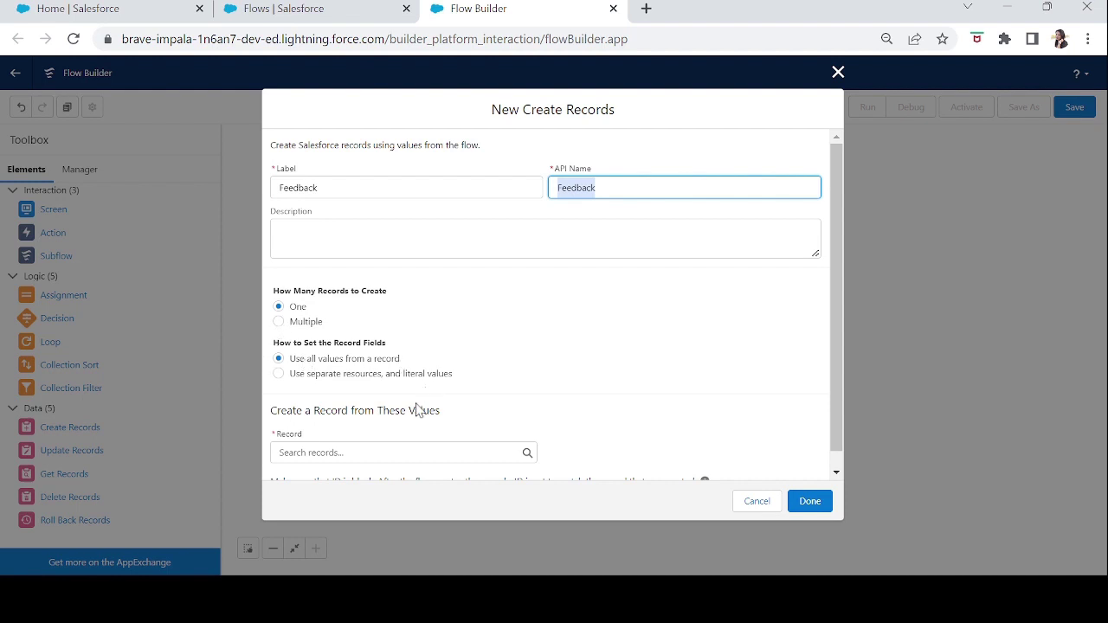
left_click(346, 446)
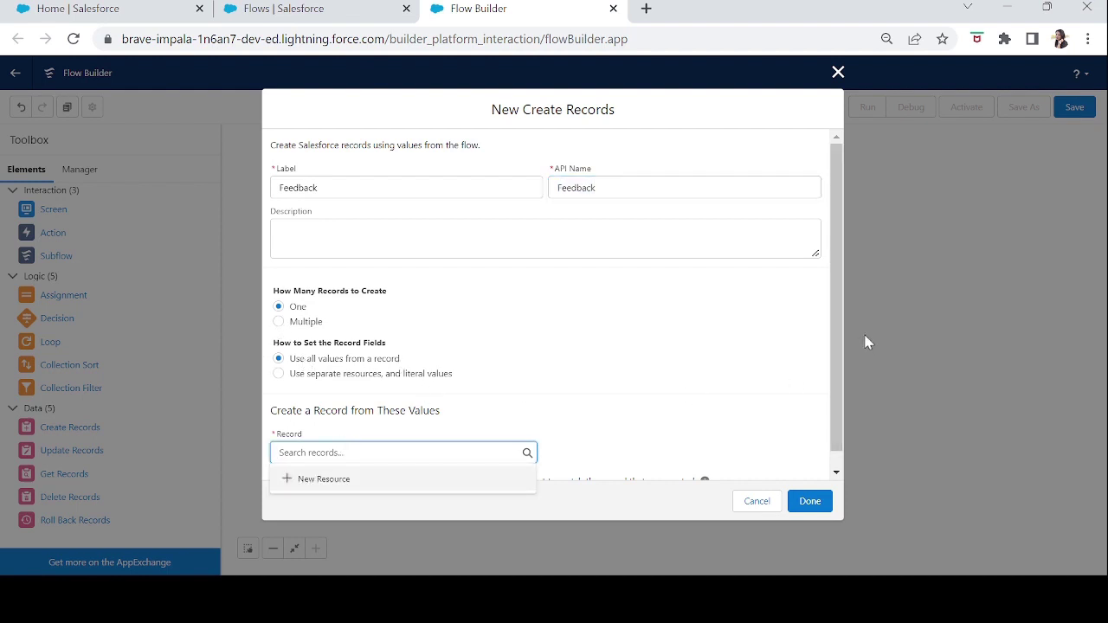
scroll(834, 370, "down", 1)
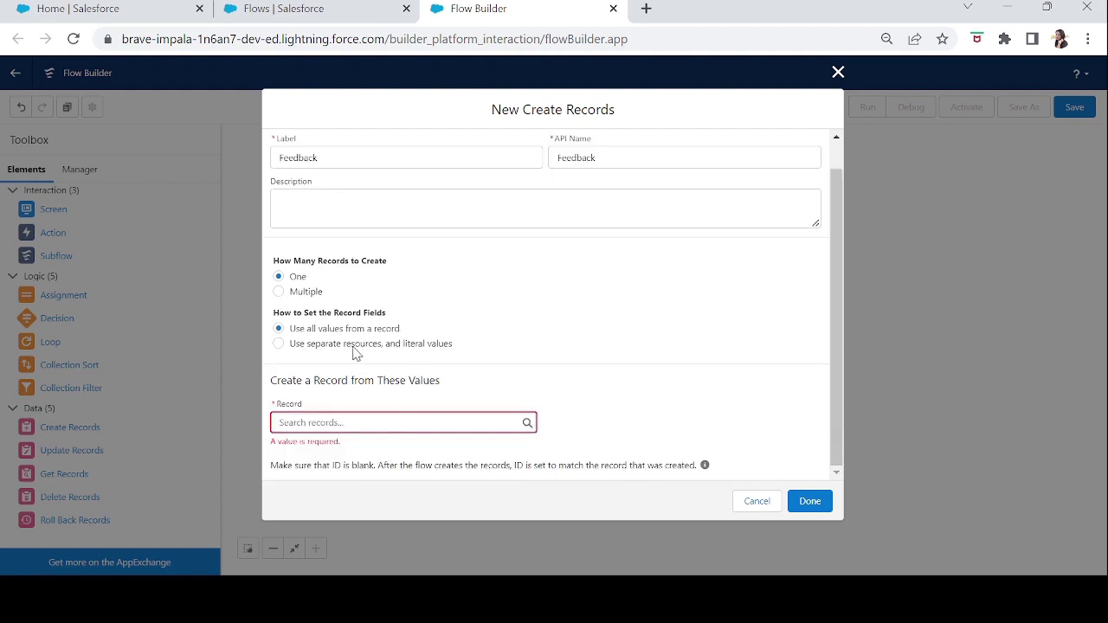
left_click(277, 344)
- Choose Feedback as the object to create
left_click(444, 453)
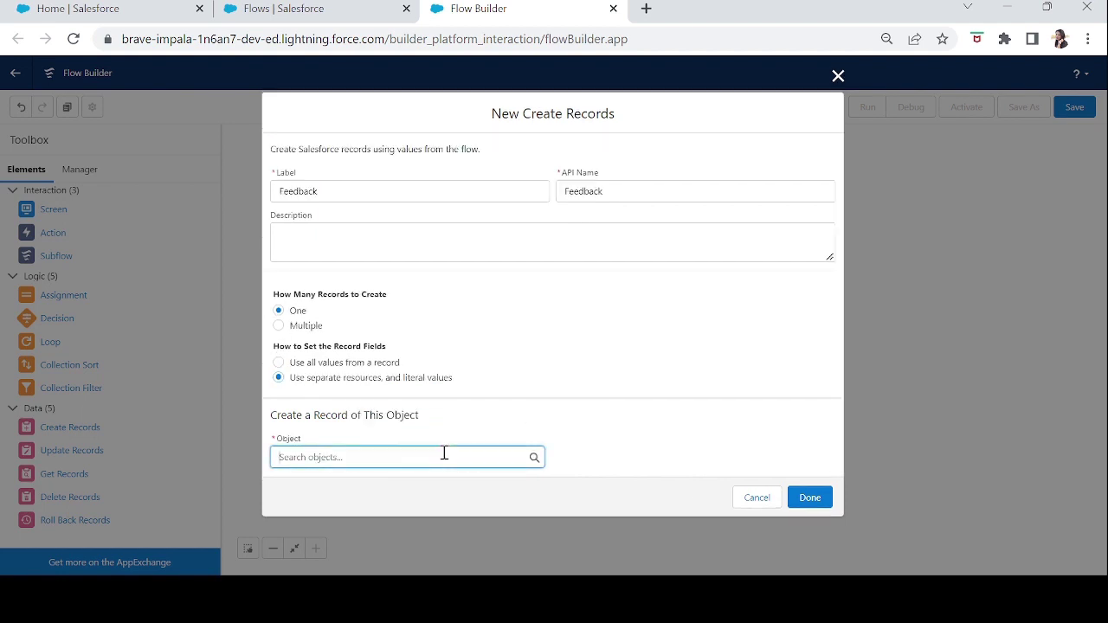
type("fee")
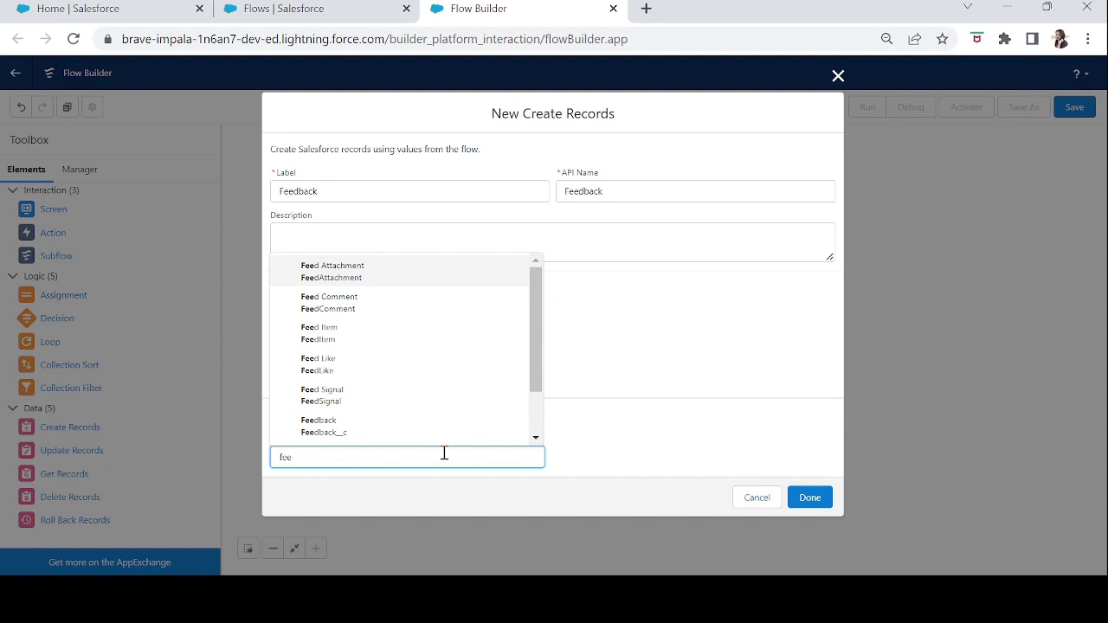
left_click(321, 432)
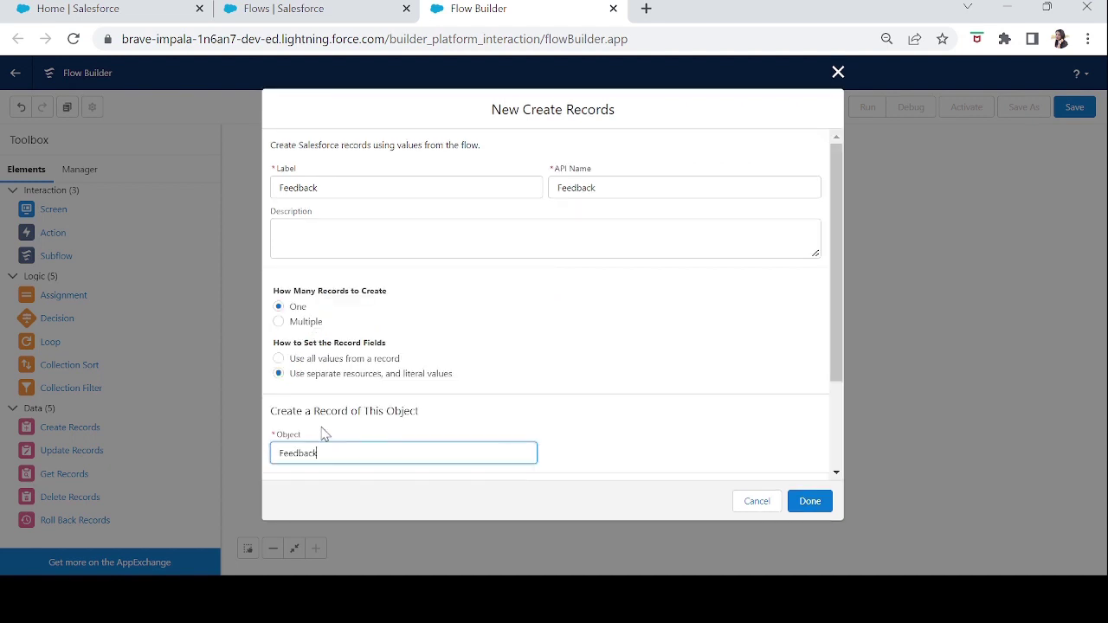
left_click_drag(833, 352, 846, 443)
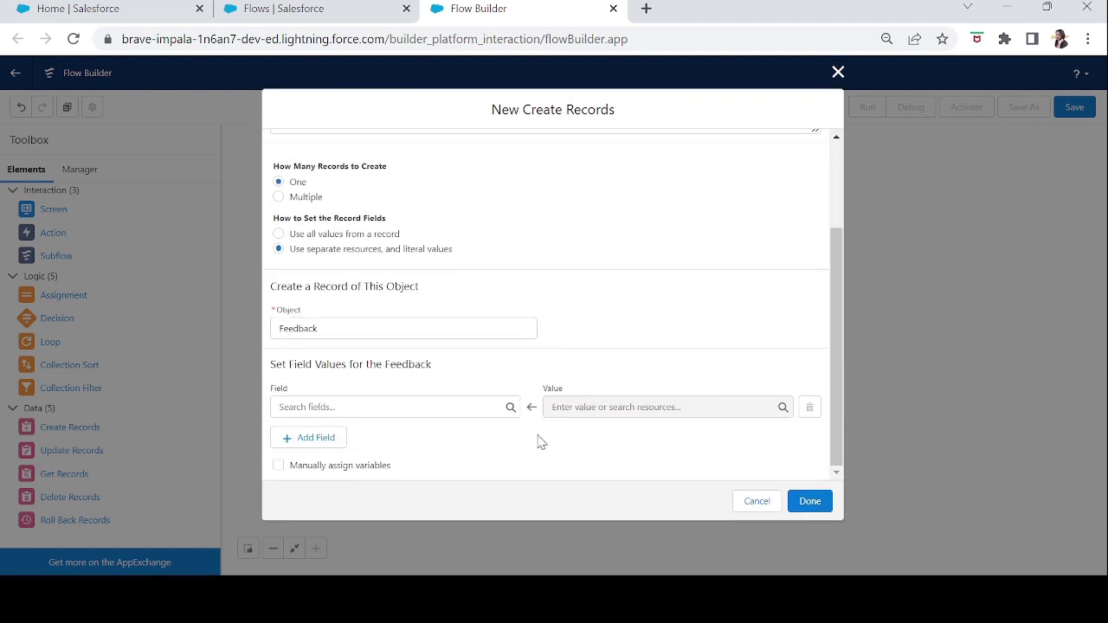
- Map the Name field to the Name screen component
left_click(377, 408)
type("name")
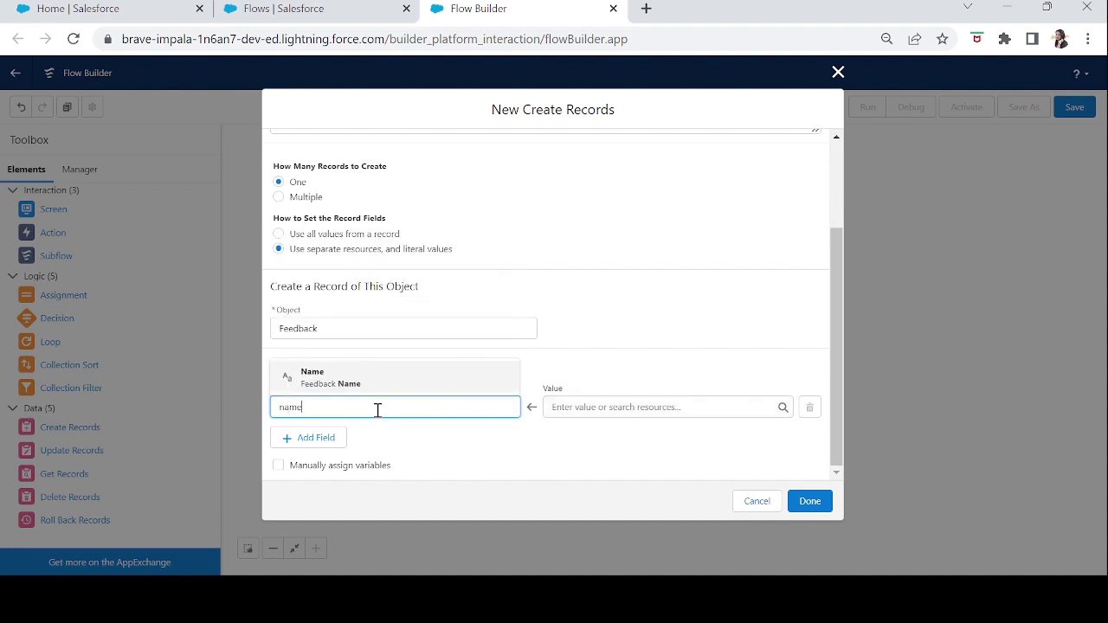
left_click(341, 387)
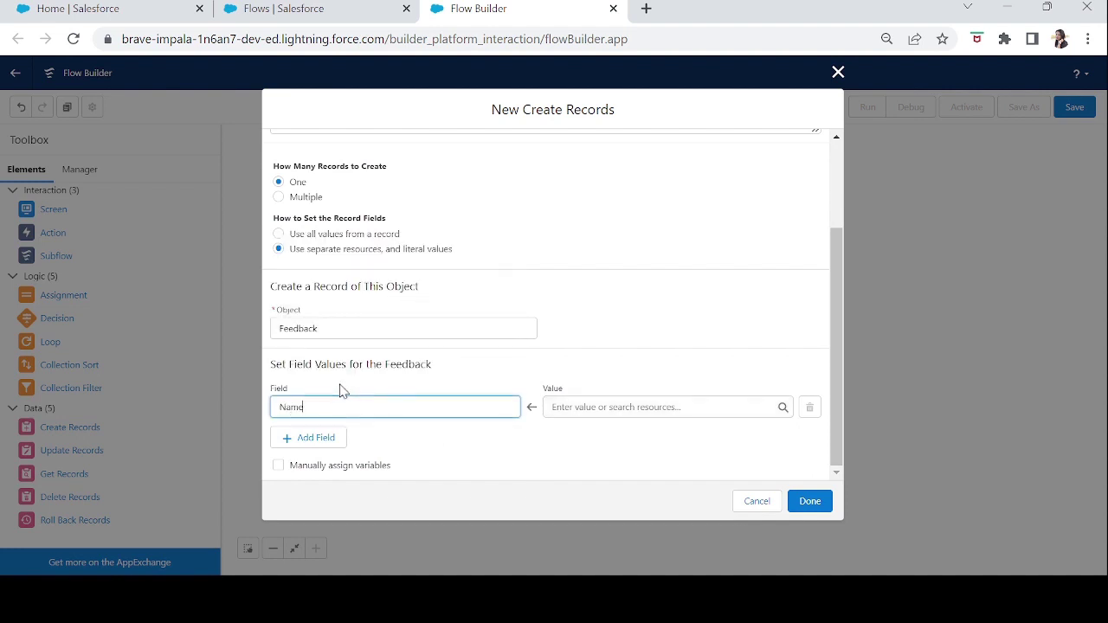
left_click(578, 408)
type("nam")
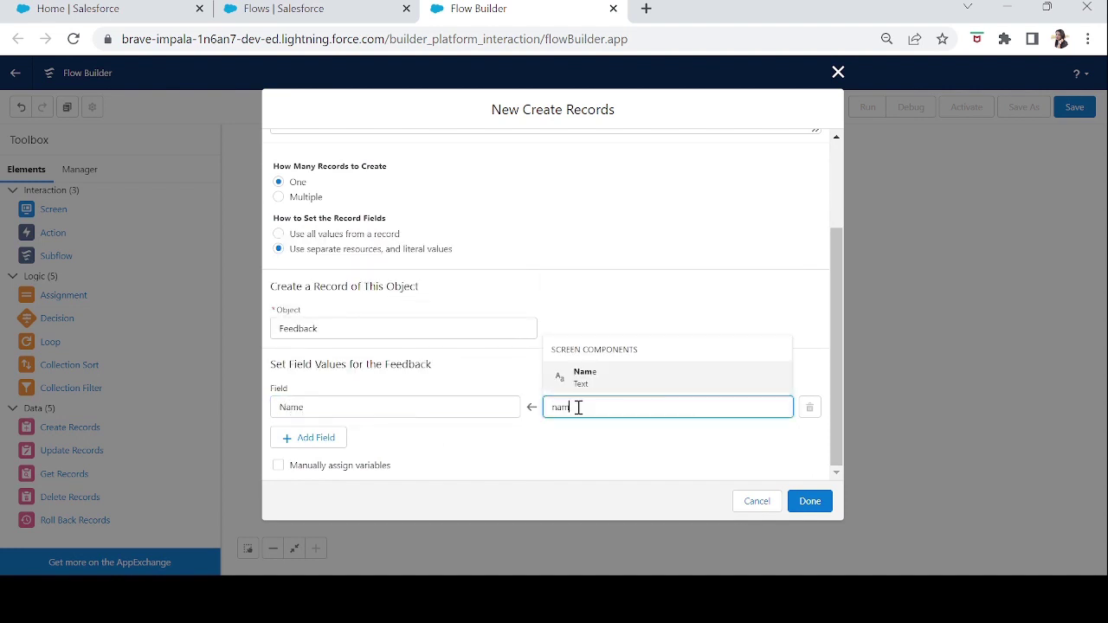
left_click(594, 378)
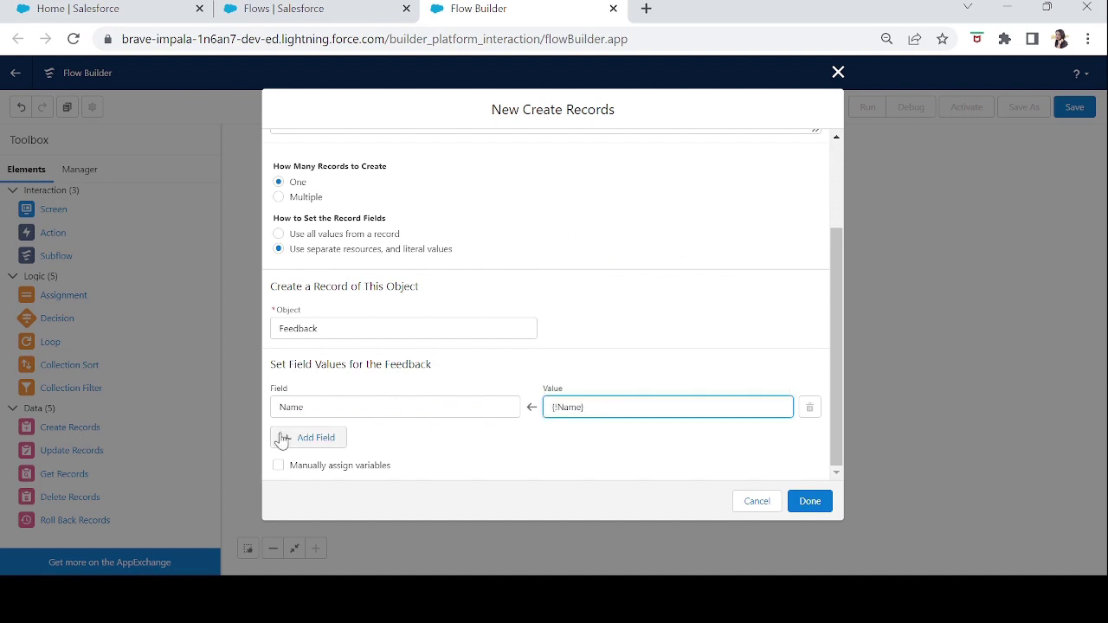
- Add a row mapping Phone__c to the Phone component's value
left_click(327, 437)
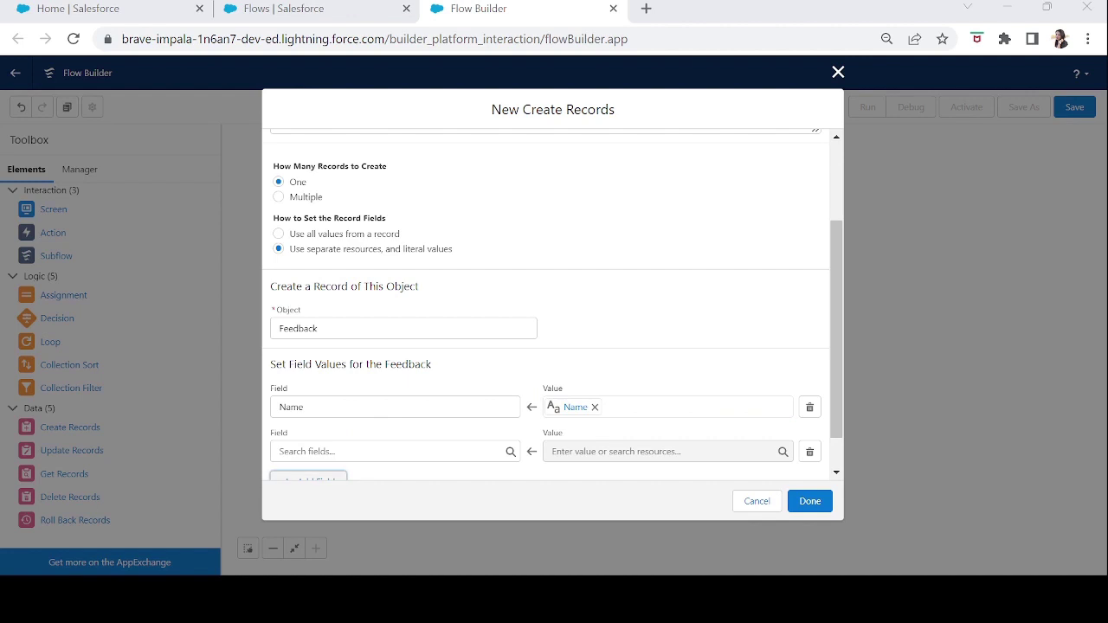
left_click(344, 455)
type("phone")
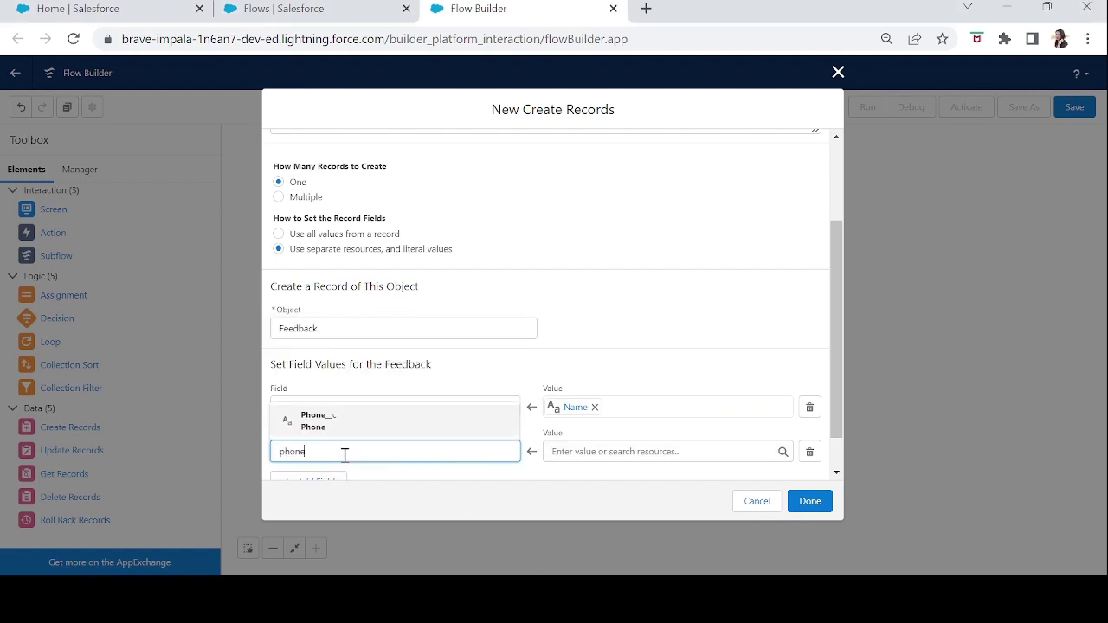
left_click(320, 417)
left_click(563, 451)
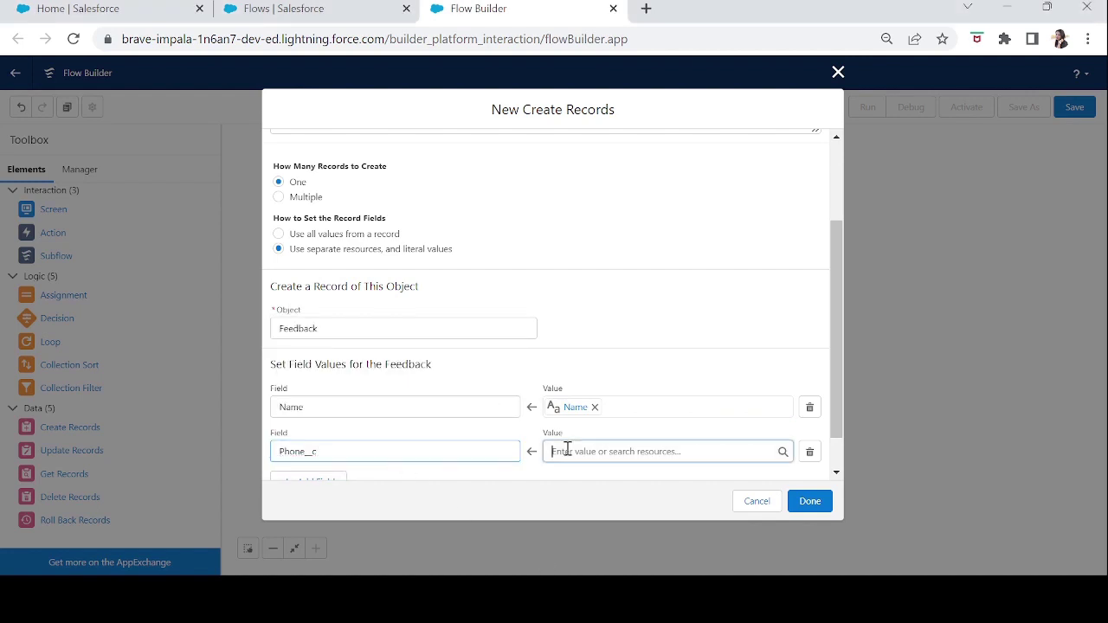
type("pho")
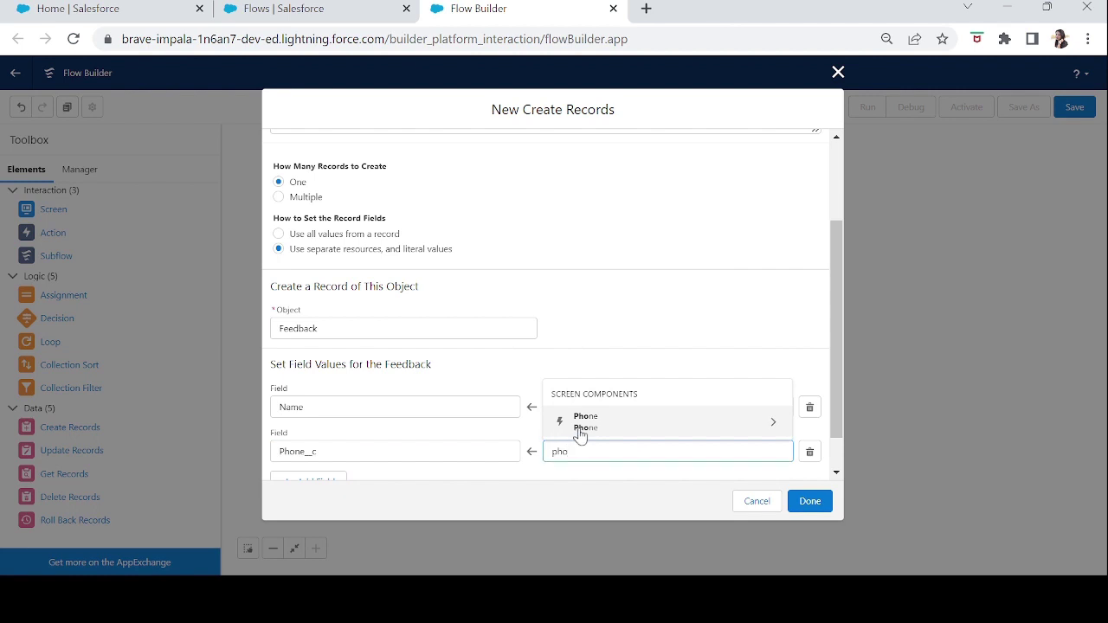
left_click(578, 426)
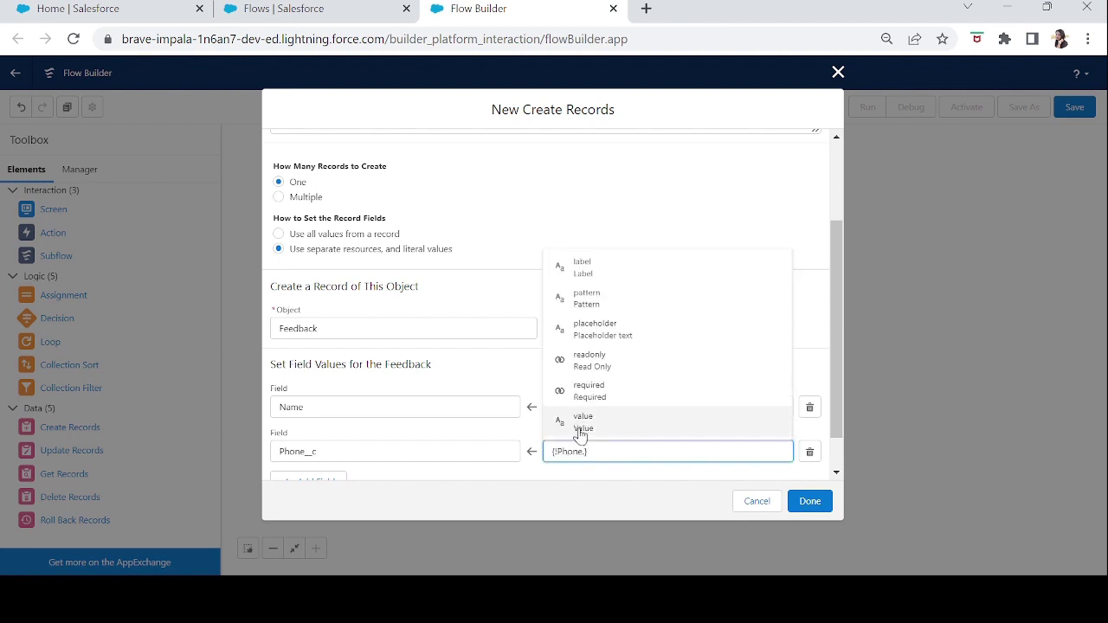
left_click(579, 430)
- Add a row mapping Email__c to the Email component's value
scroll(838, 374, "down", 1)
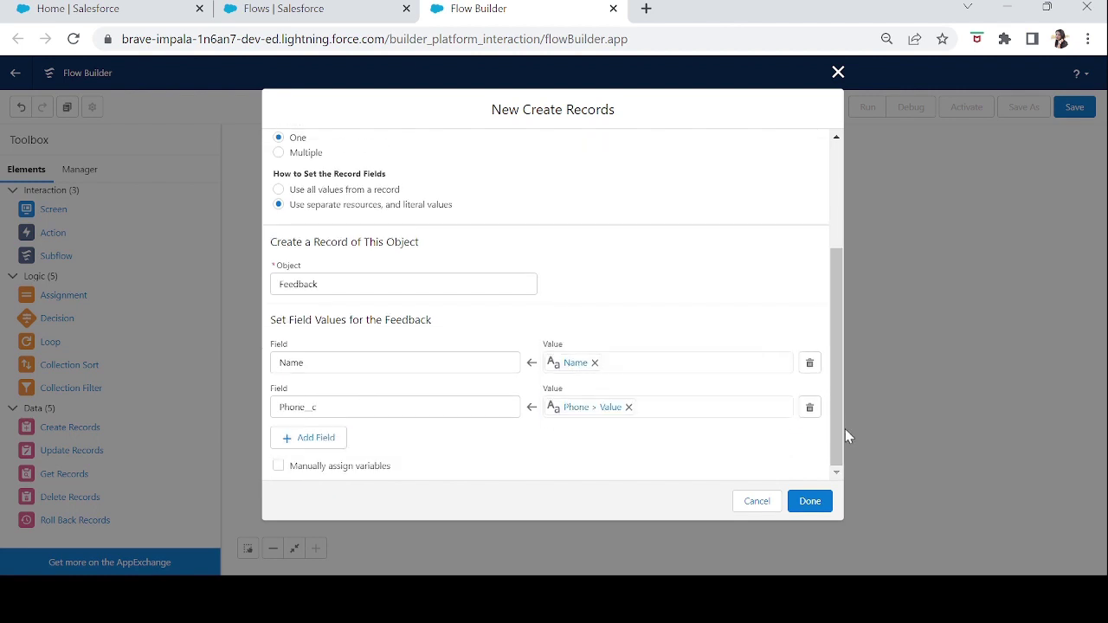
left_click(314, 438)
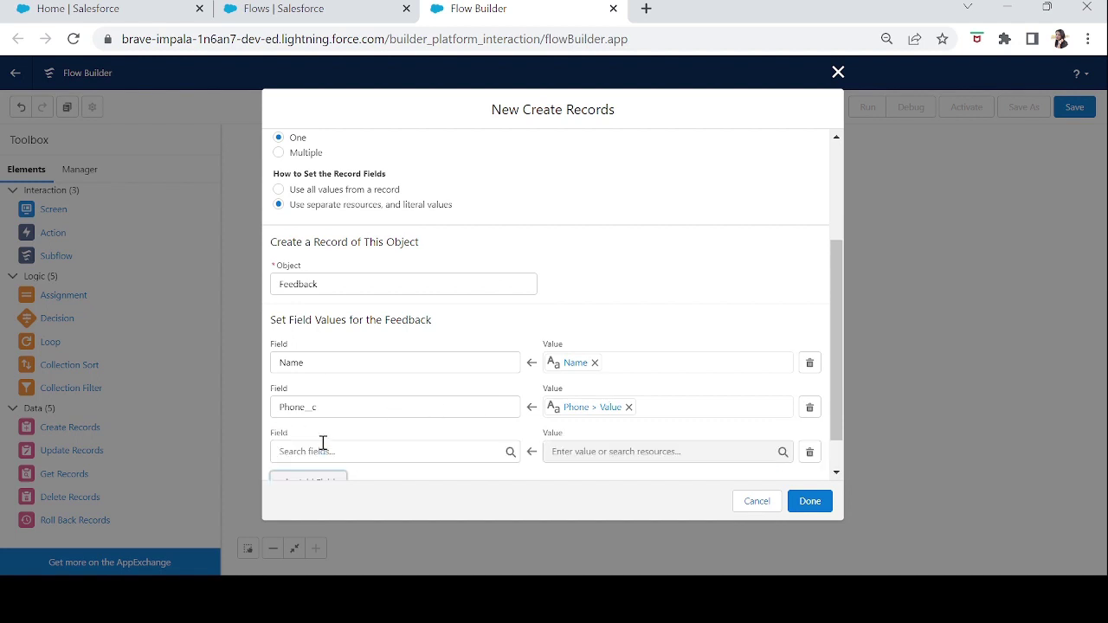
left_click(322, 443)
type("email")
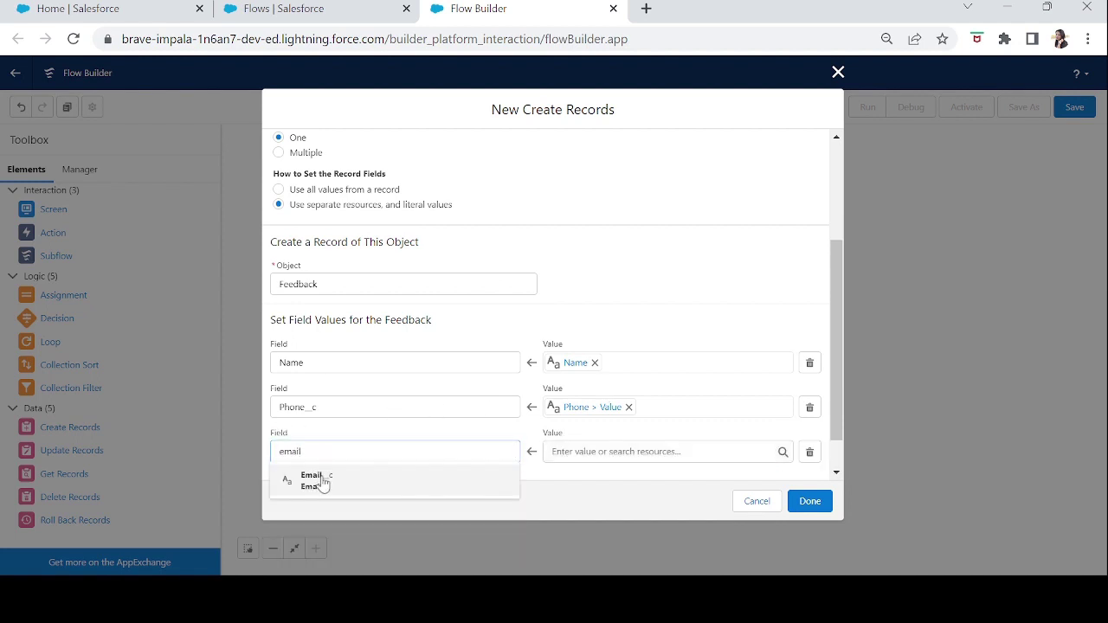
left_click(320, 481)
left_click(585, 446)
type("email")
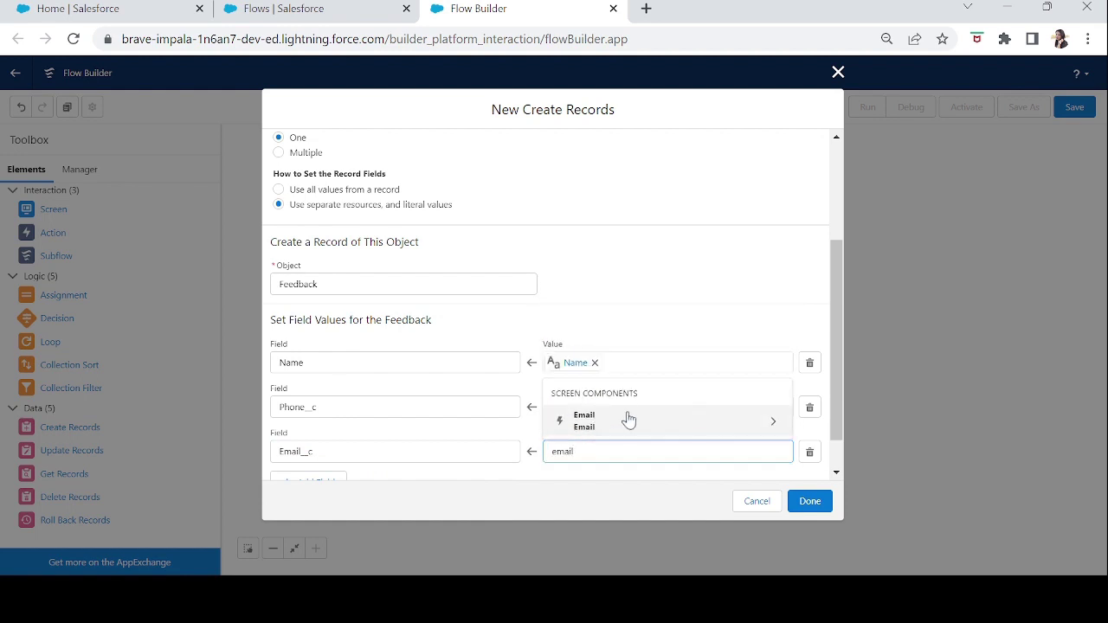
left_click(623, 421)
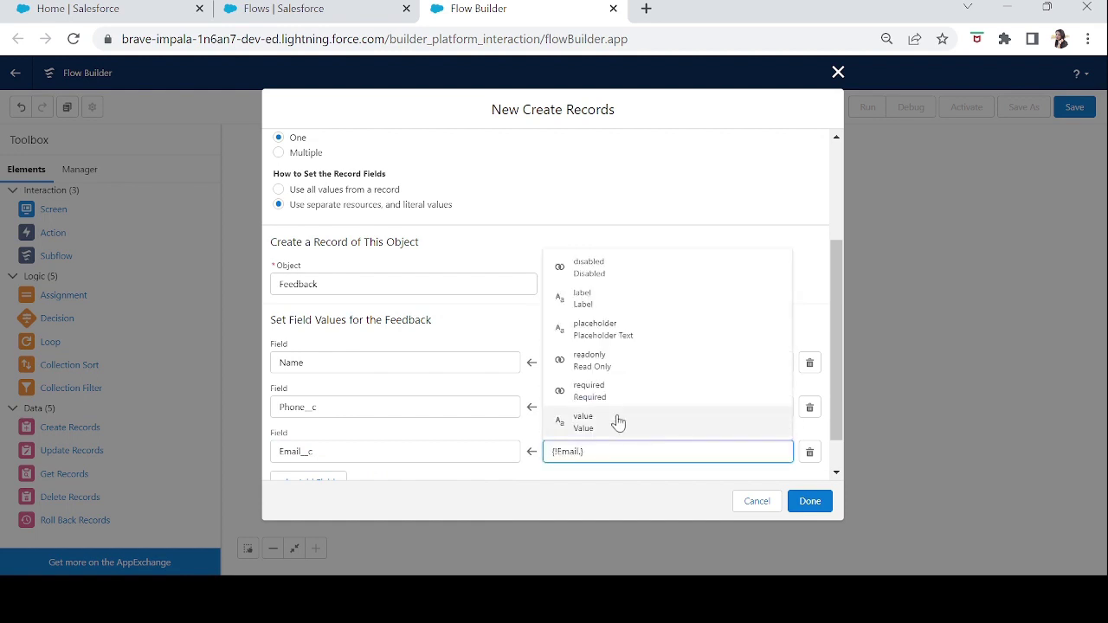
left_click(594, 422)
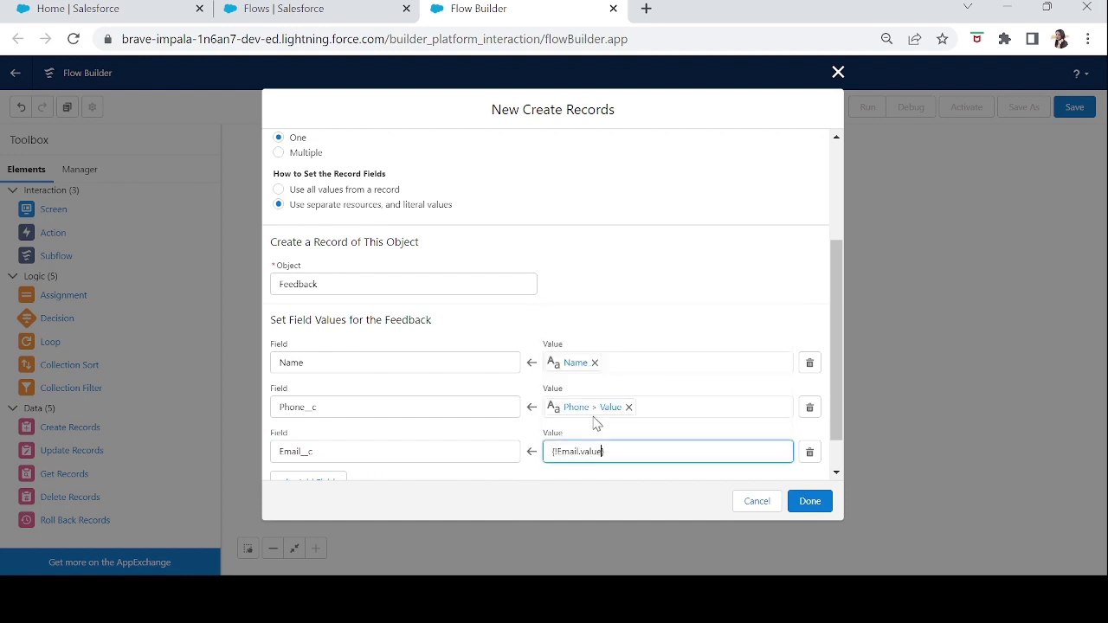
- Map Feedback__c to the Your Feedback component and confirm the field mappings
left_click(342, 477)
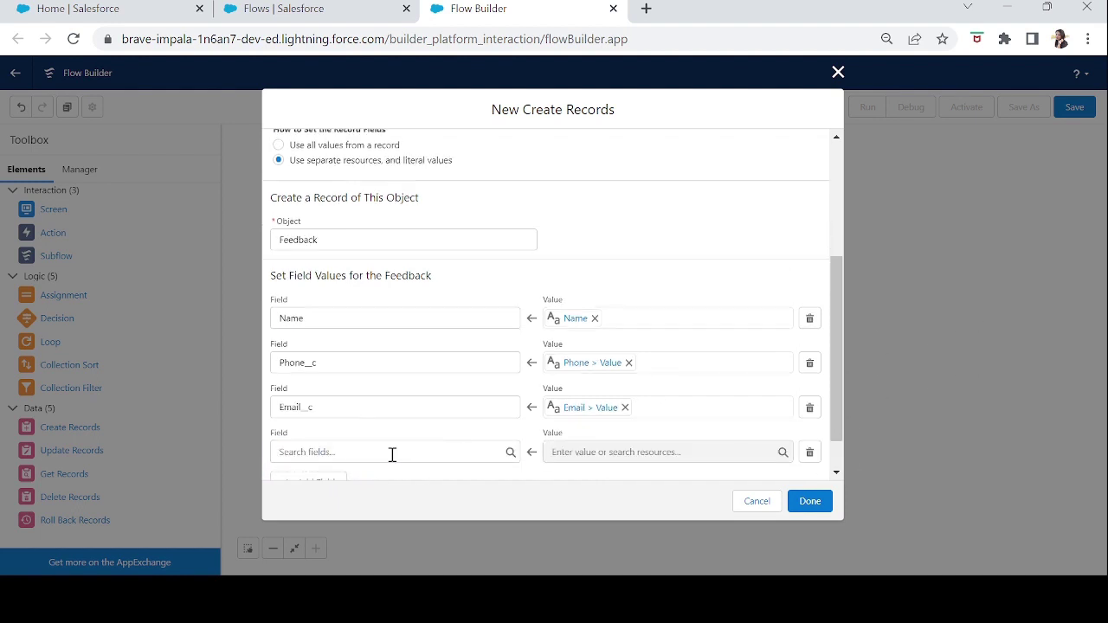
left_click(390, 452)
type("feed")
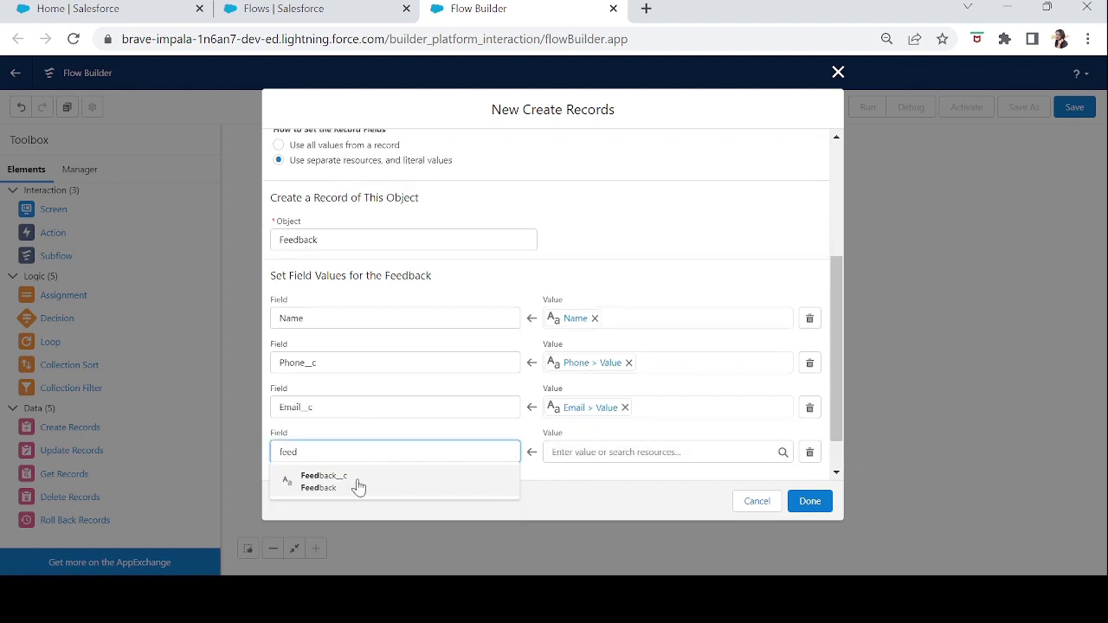
left_click(359, 483)
left_click(595, 450)
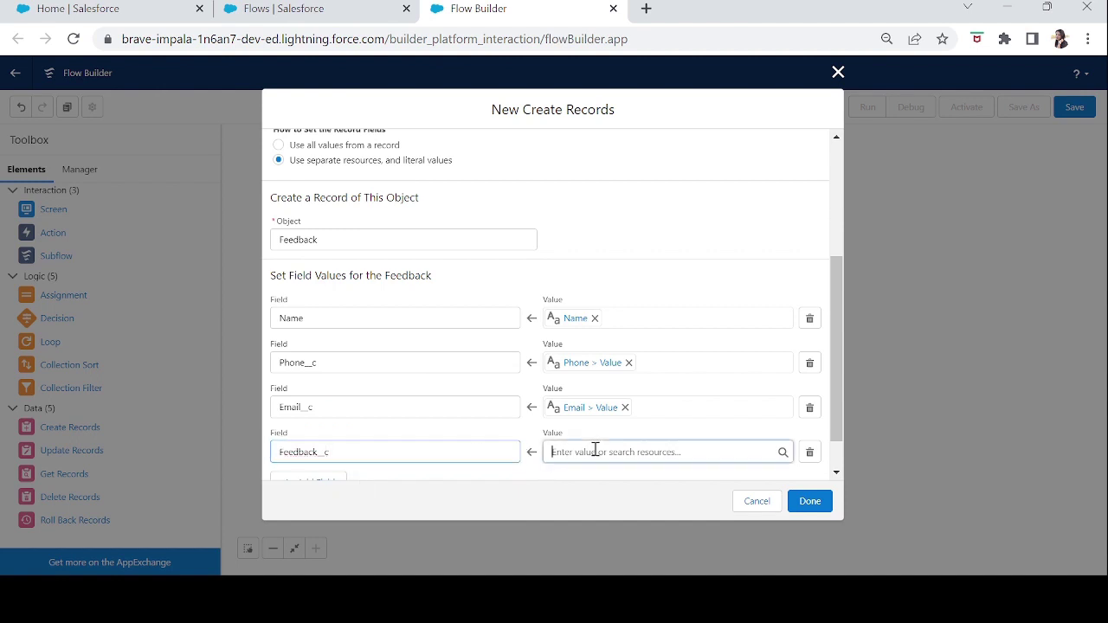
type("fee")
left_click(591, 511)
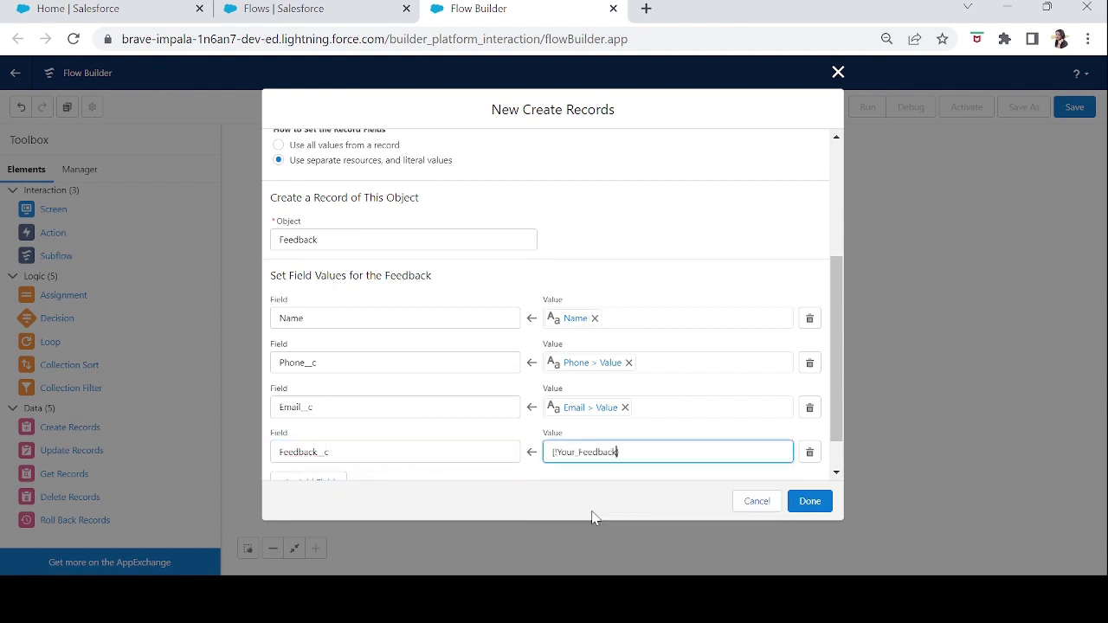
left_click(836, 472)
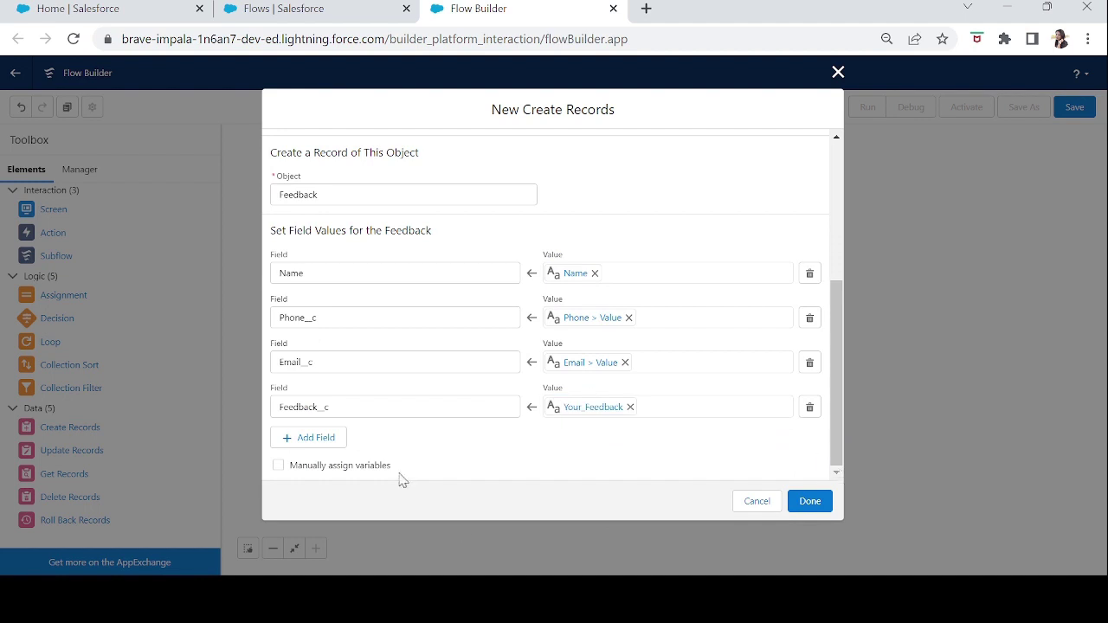
left_click(810, 502)
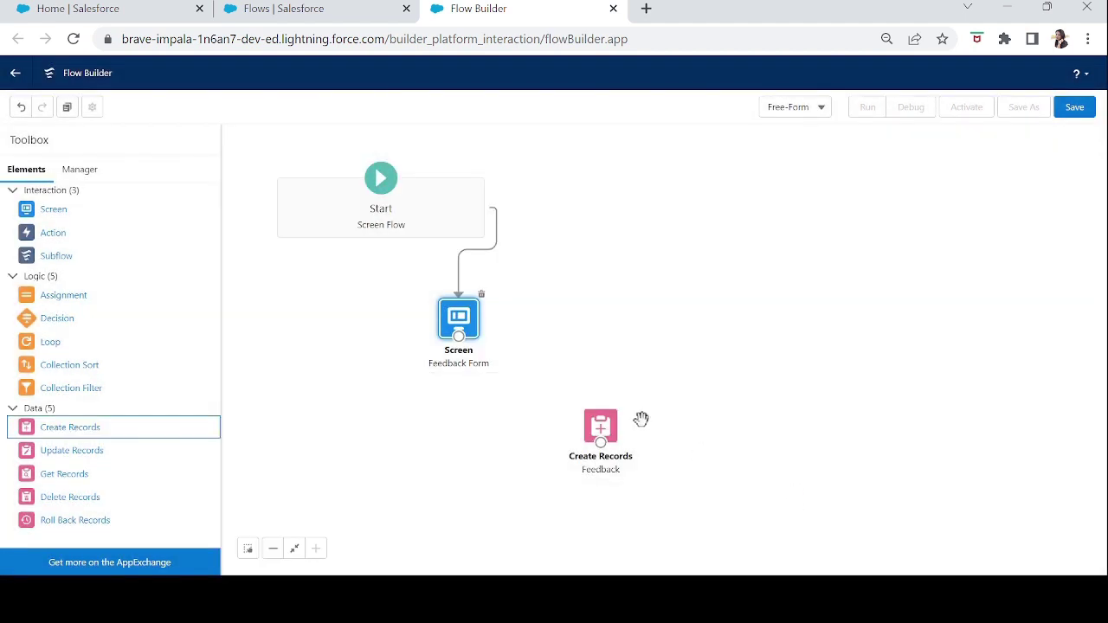
- Connect the Feedback Form screen to Create Records and drop a new Screen onto the canvas
left_click_drag(459, 337, 580, 363)
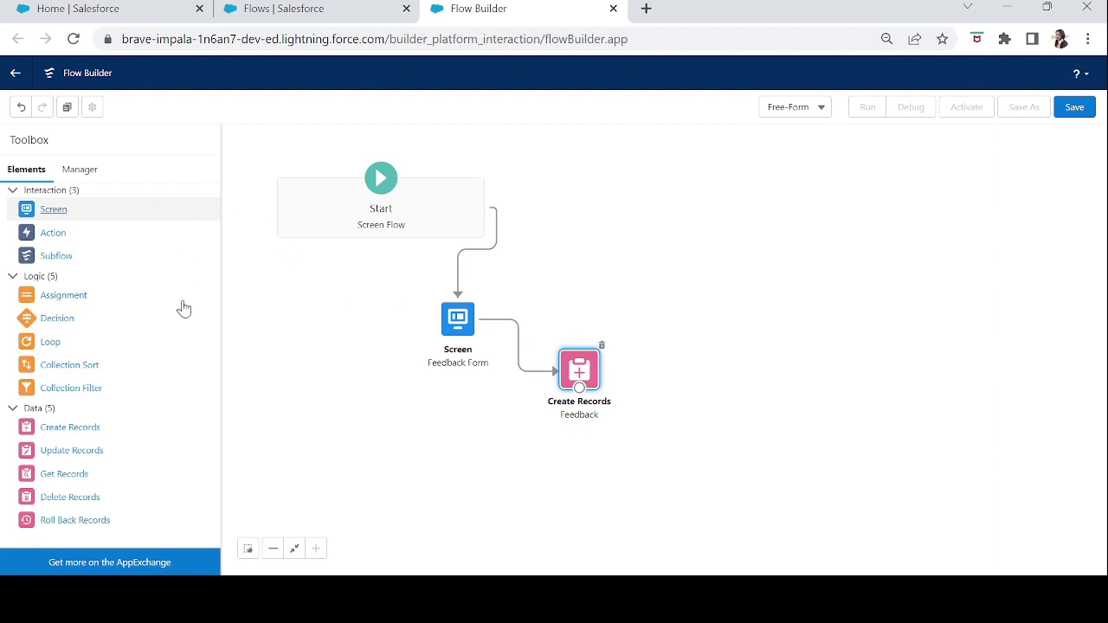
left_click_drag(52, 208, 567, 412)
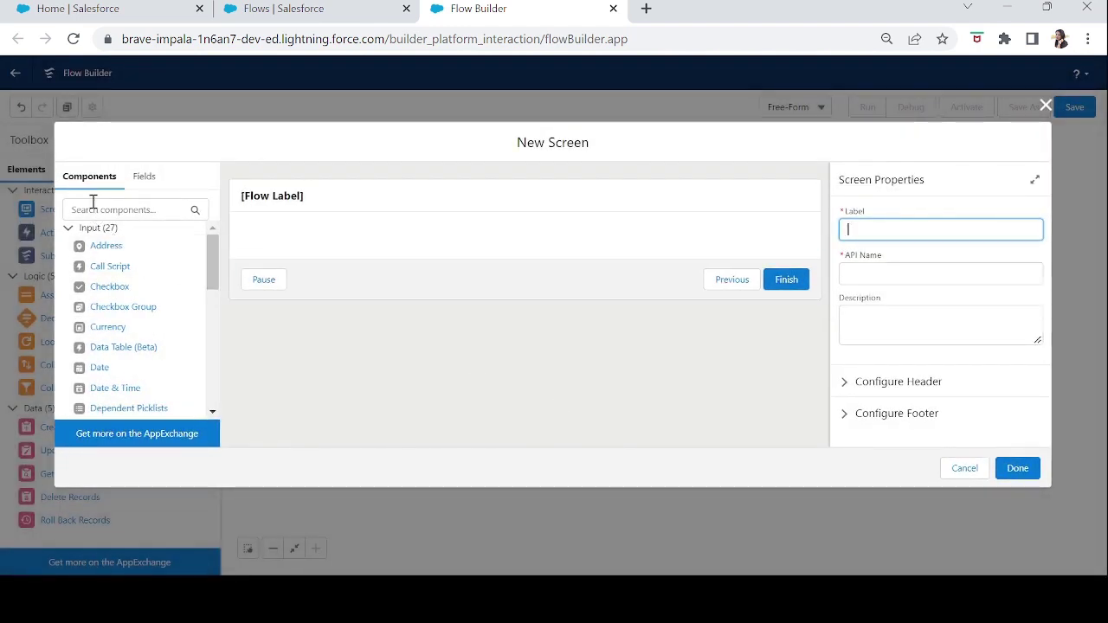
- Add a Display Text component with API name Thankyou and write the thank-you message
left_click(92, 206)
type("dis")
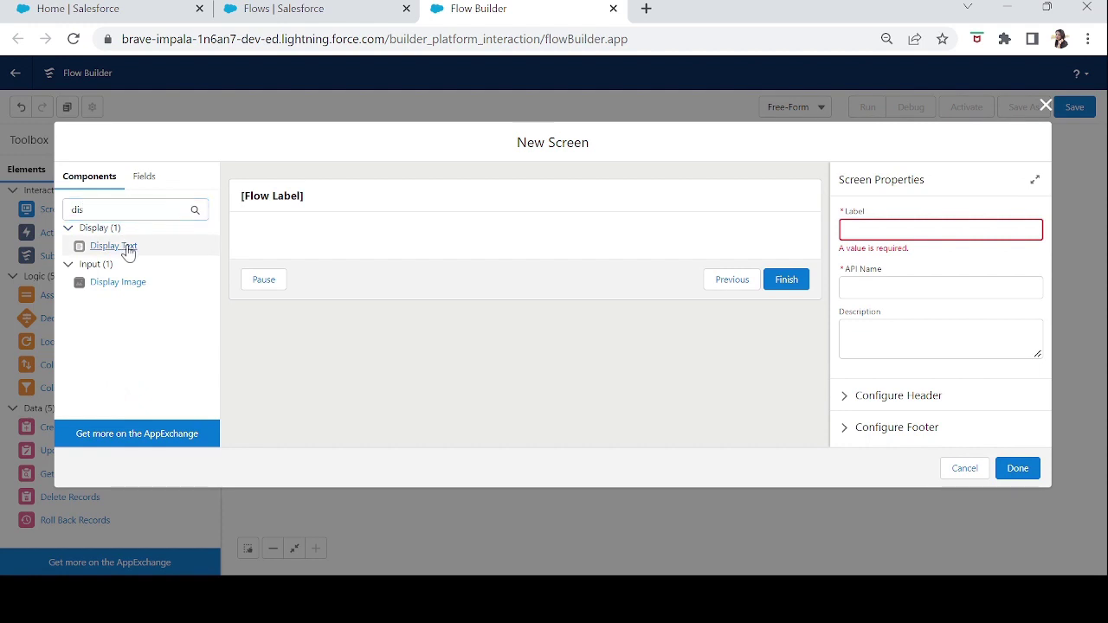
left_click_drag(126, 246, 556, 329)
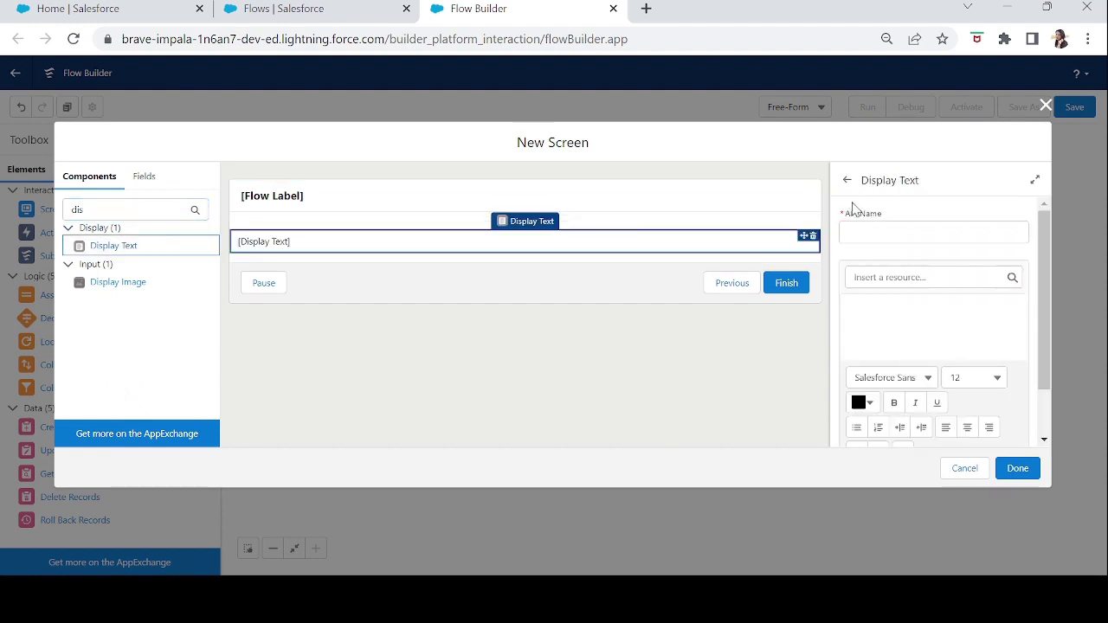
left_click(856, 230)
type("Thanky")
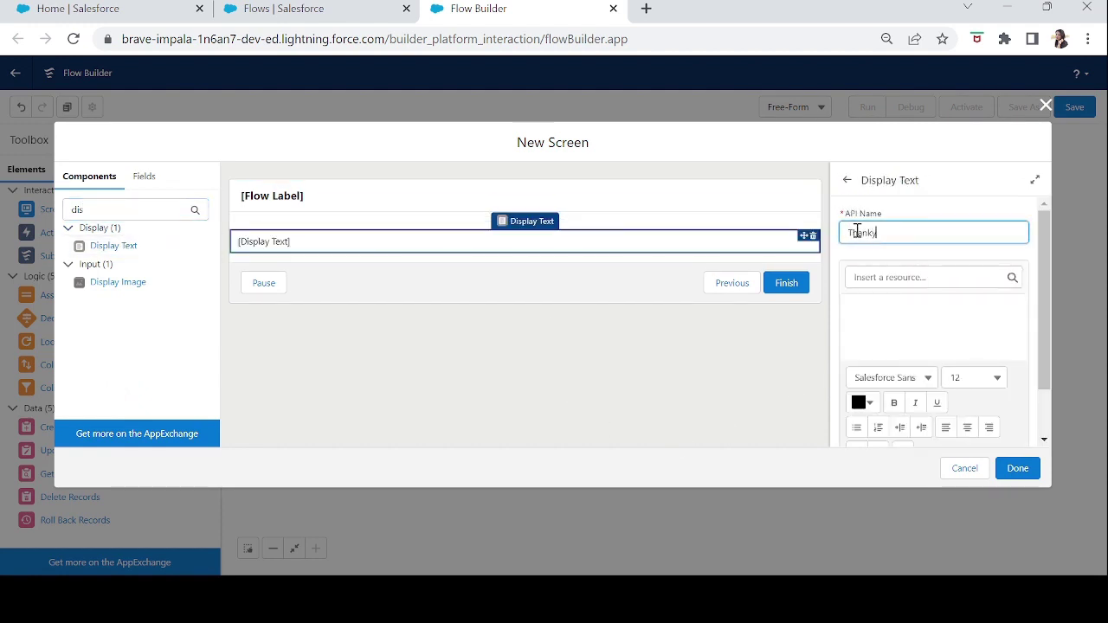
type("ou")
key("Tab")
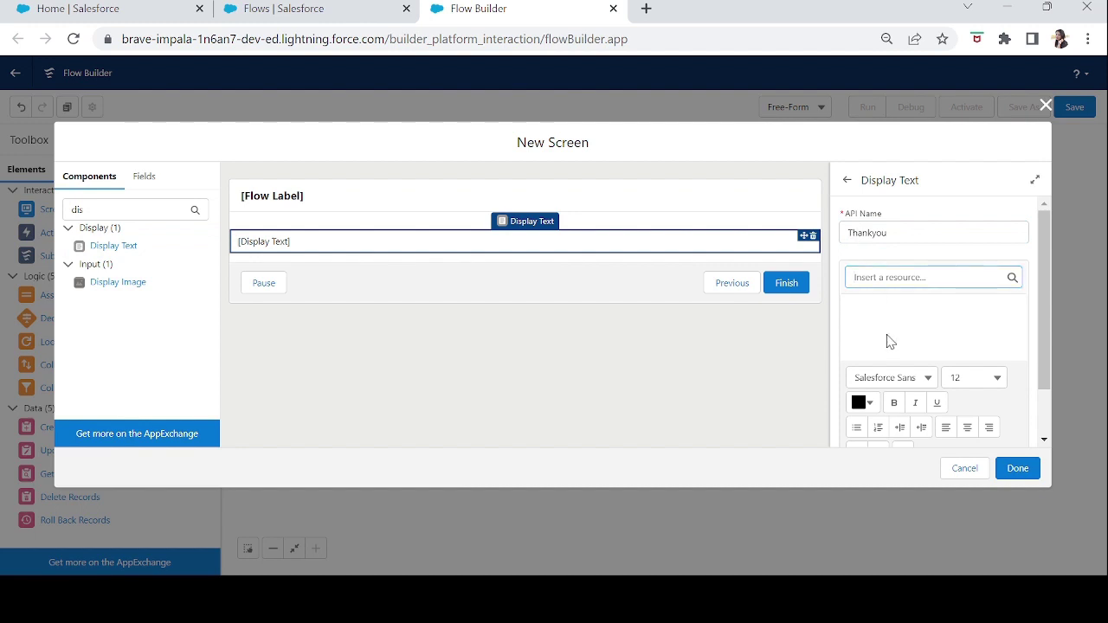
left_click(873, 316)
type("Thank You for your feedback.")
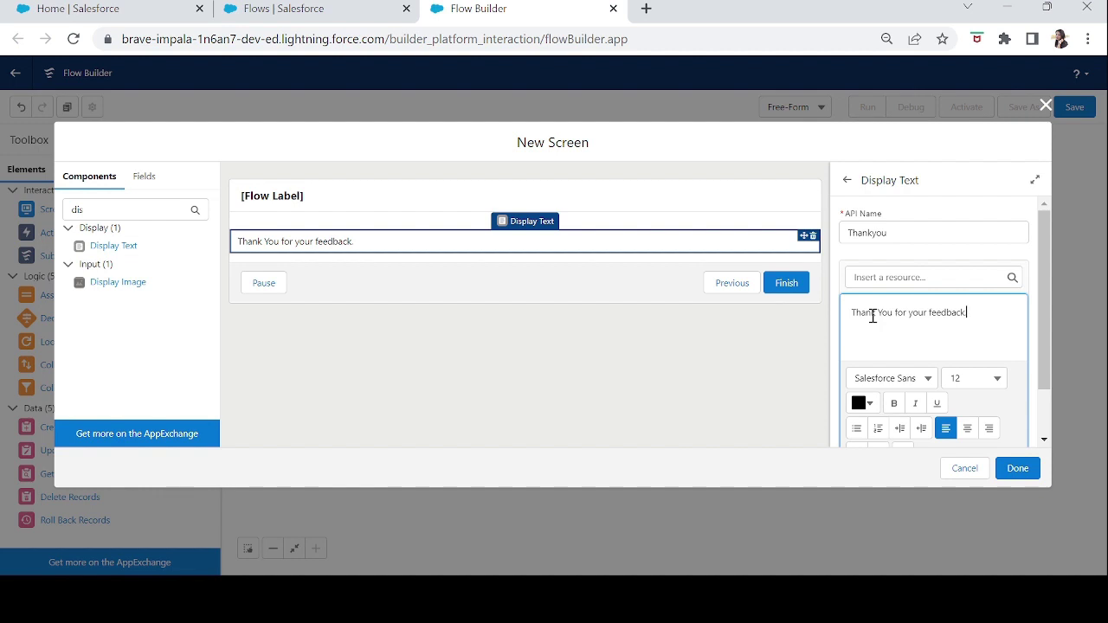
type("get back to you soon.")
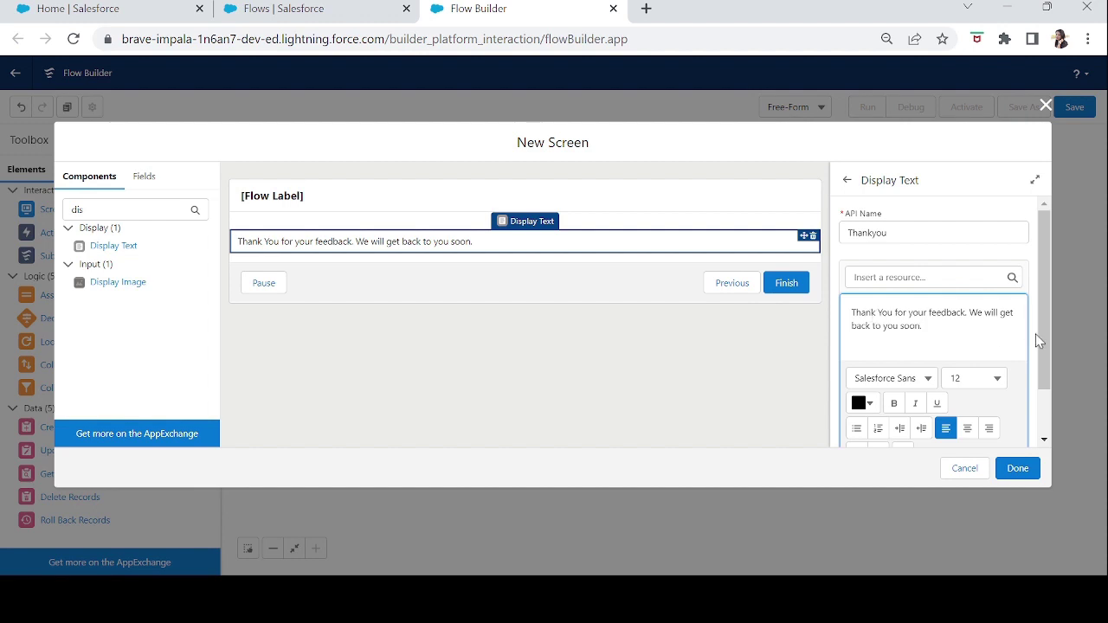
- Format the message as 18-point, bold, centred green (#17D02F) text
left_click_drag(945, 341, 849, 314)
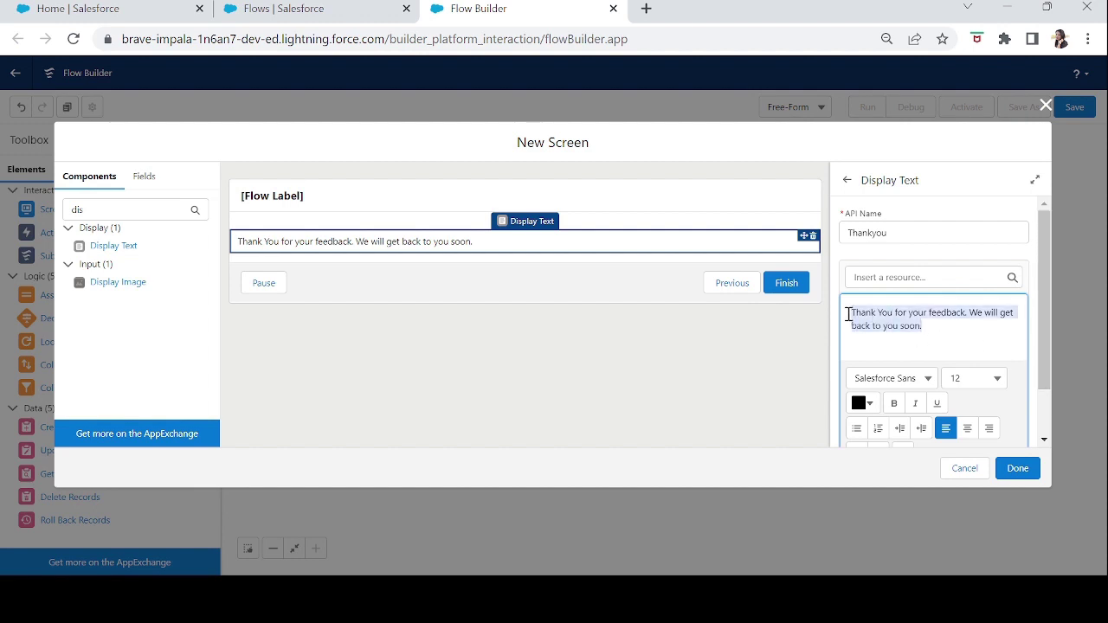
scroll(1046, 353, "down", 2)
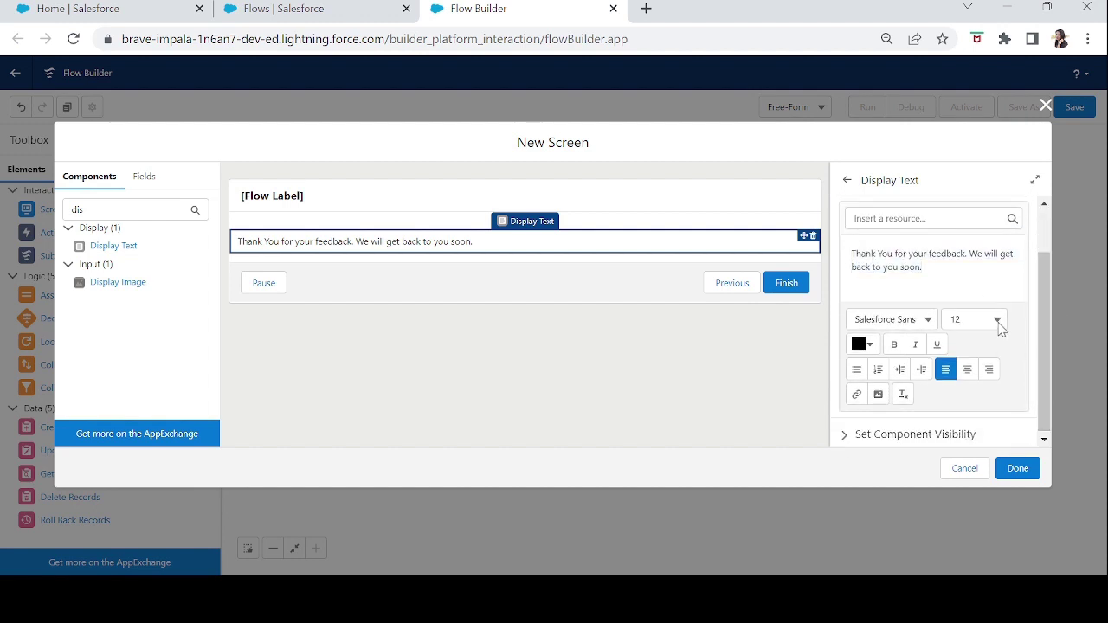
left_click(997, 319)
left_click(979, 493)
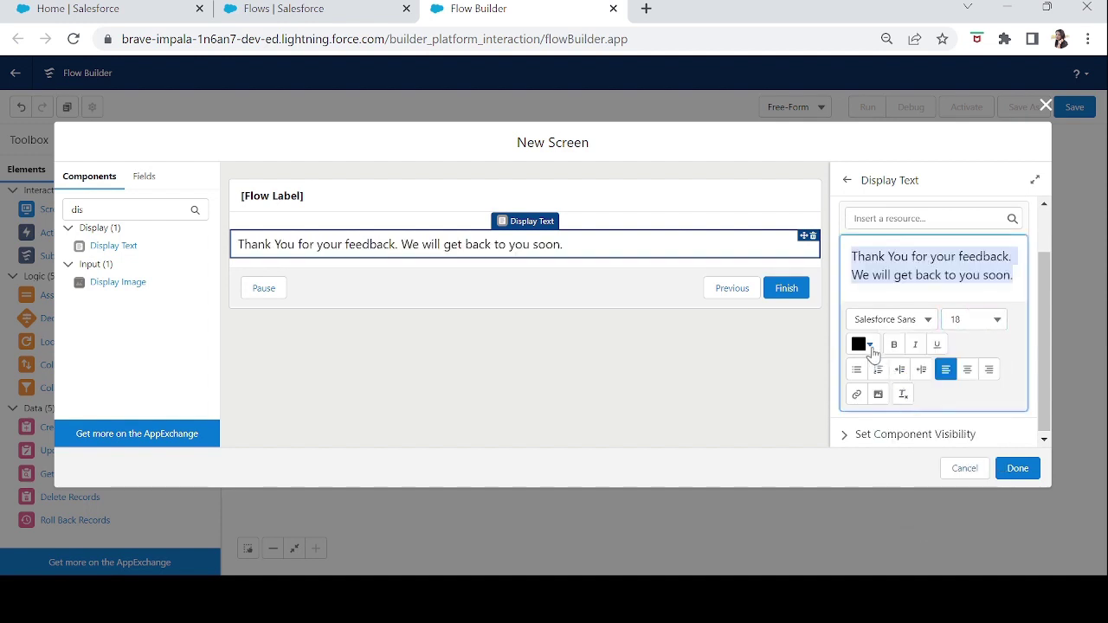
left_click(869, 347)
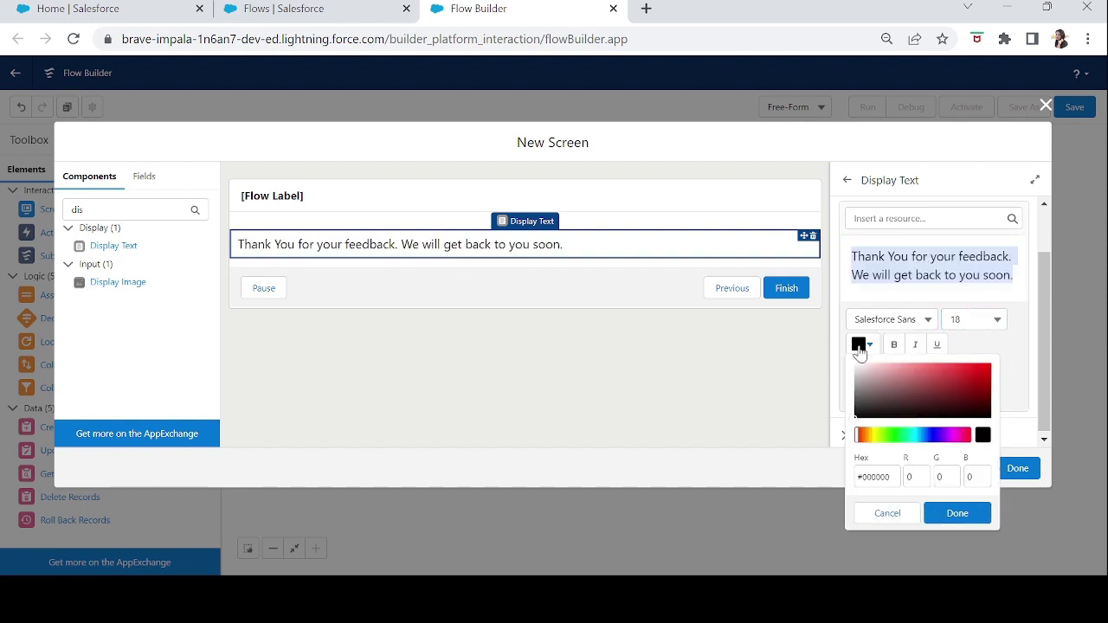
left_click(897, 435)
left_click_drag(967, 386, 979, 354)
left_click(894, 344)
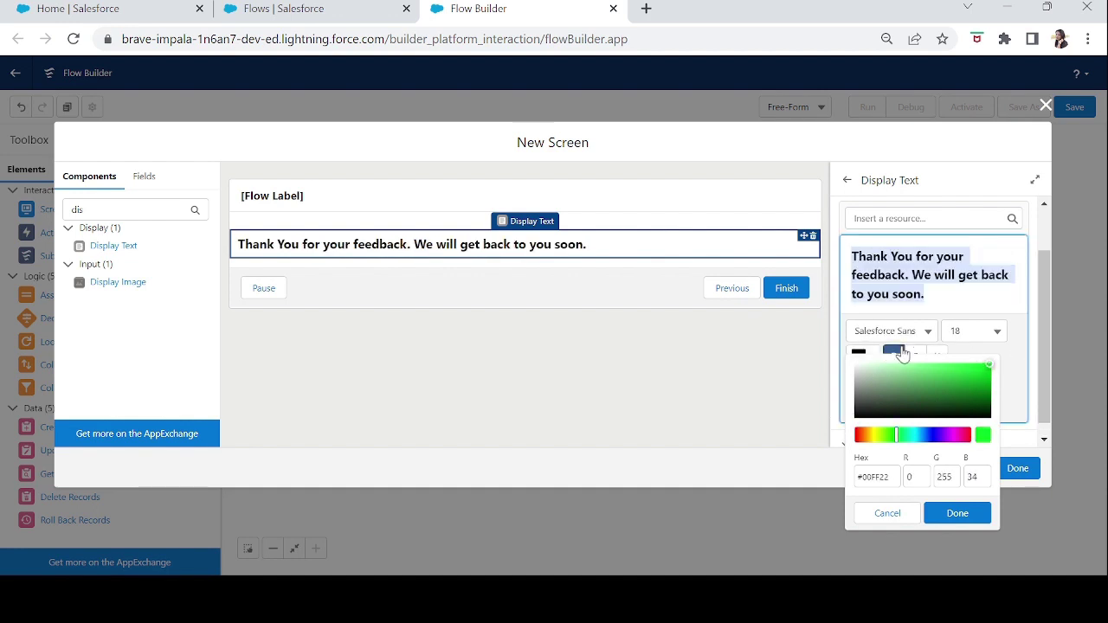
left_click(975, 374)
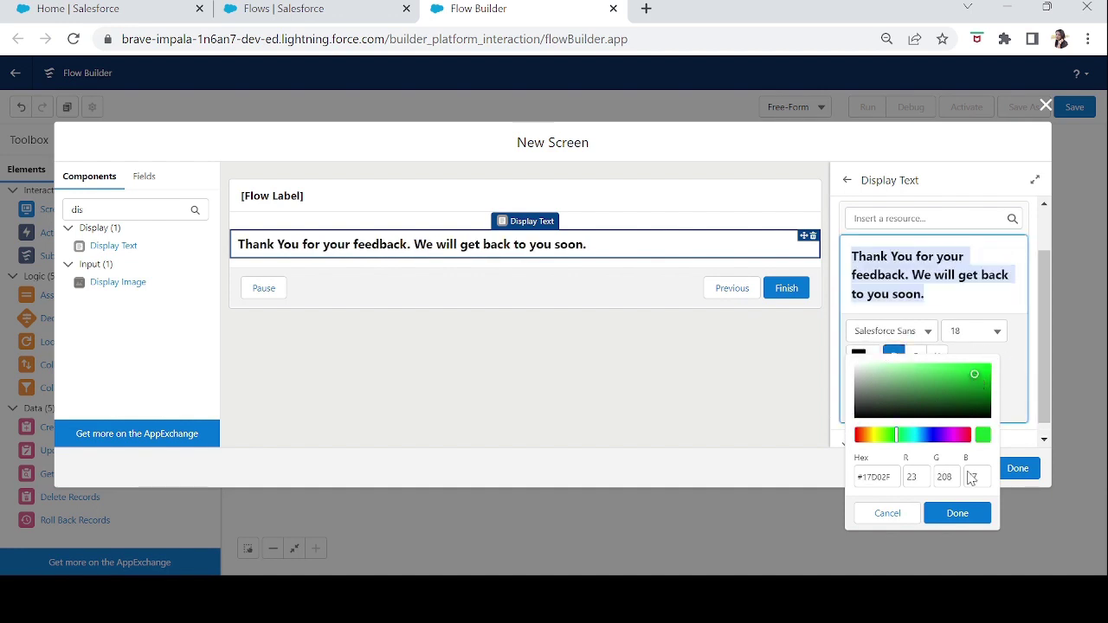
left_click(957, 514)
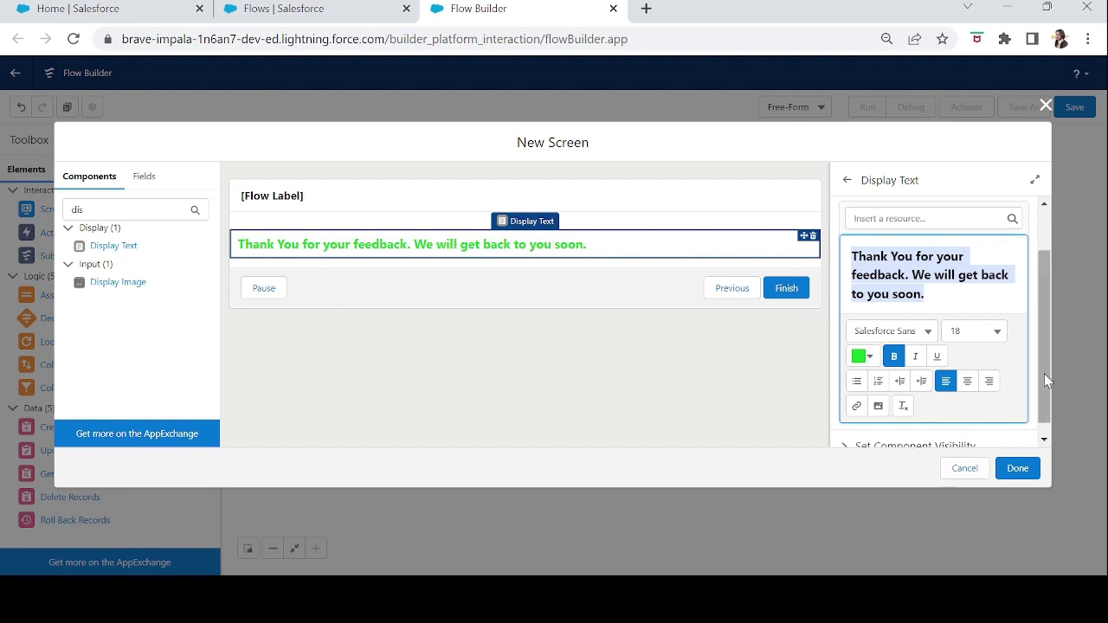
left_click(966, 390)
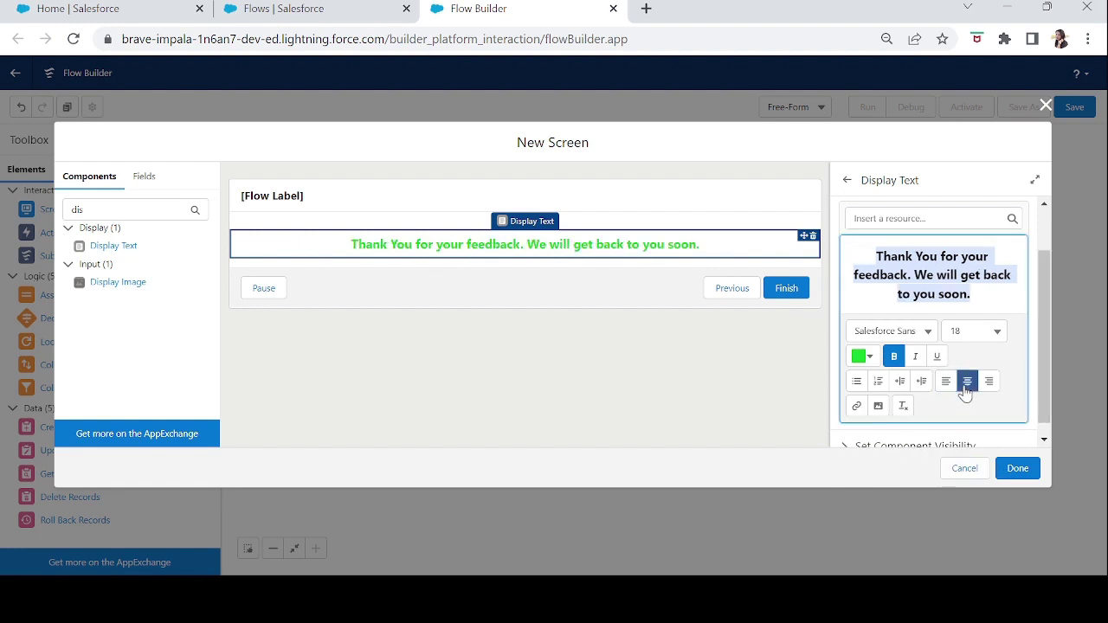
left_click(1017, 467)
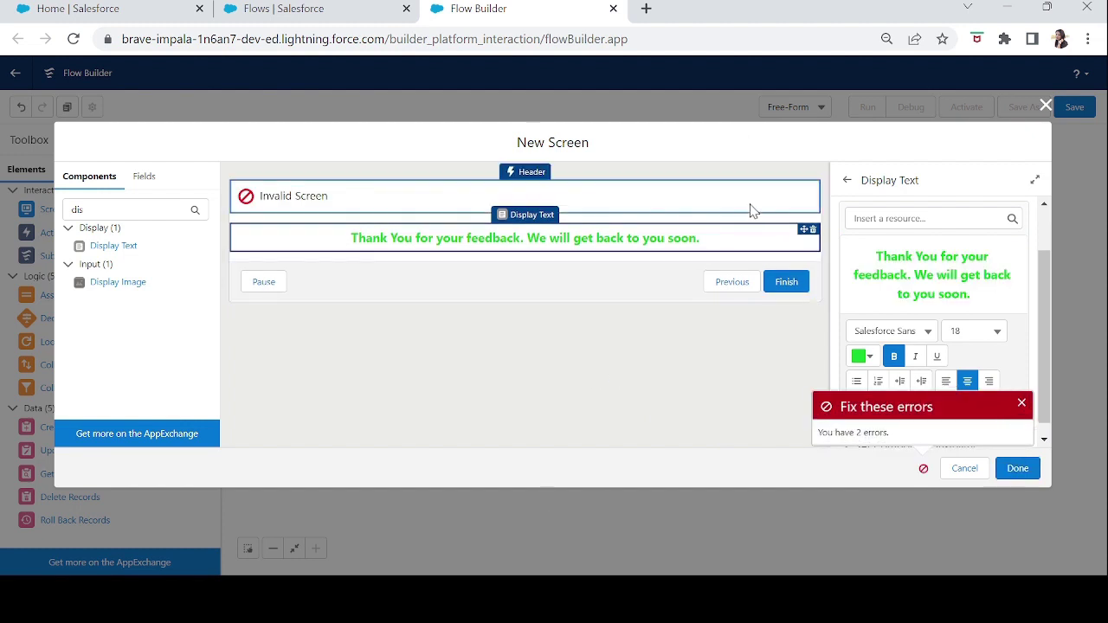
- Label the screen ThankYouScreen
left_click(751, 210)
left_click(859, 230)
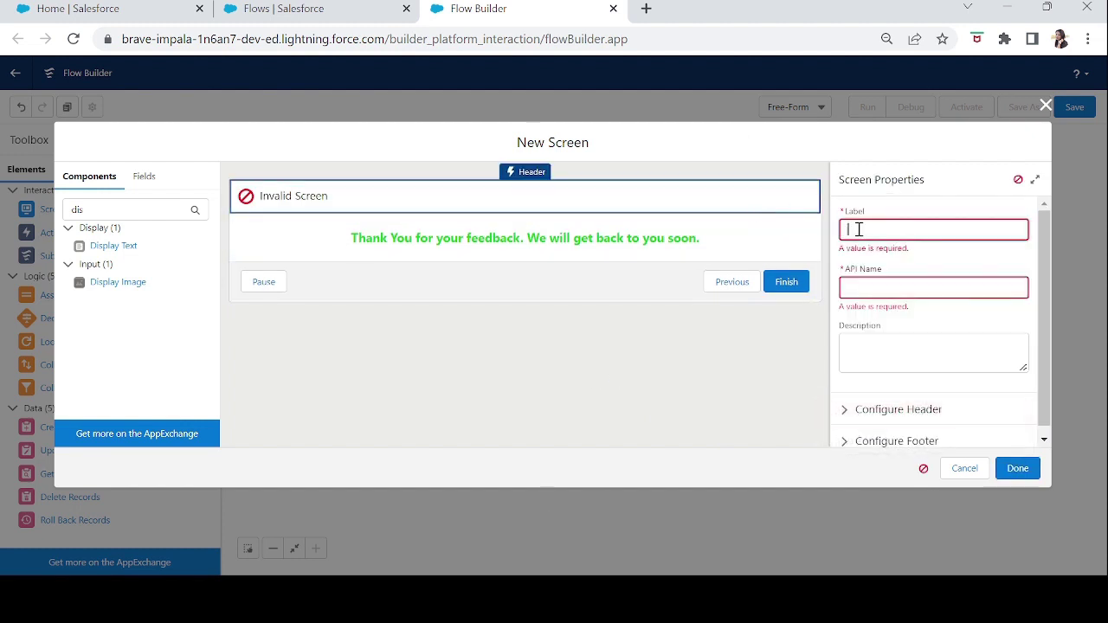
type("ThankYouScreen")
key("Tab")
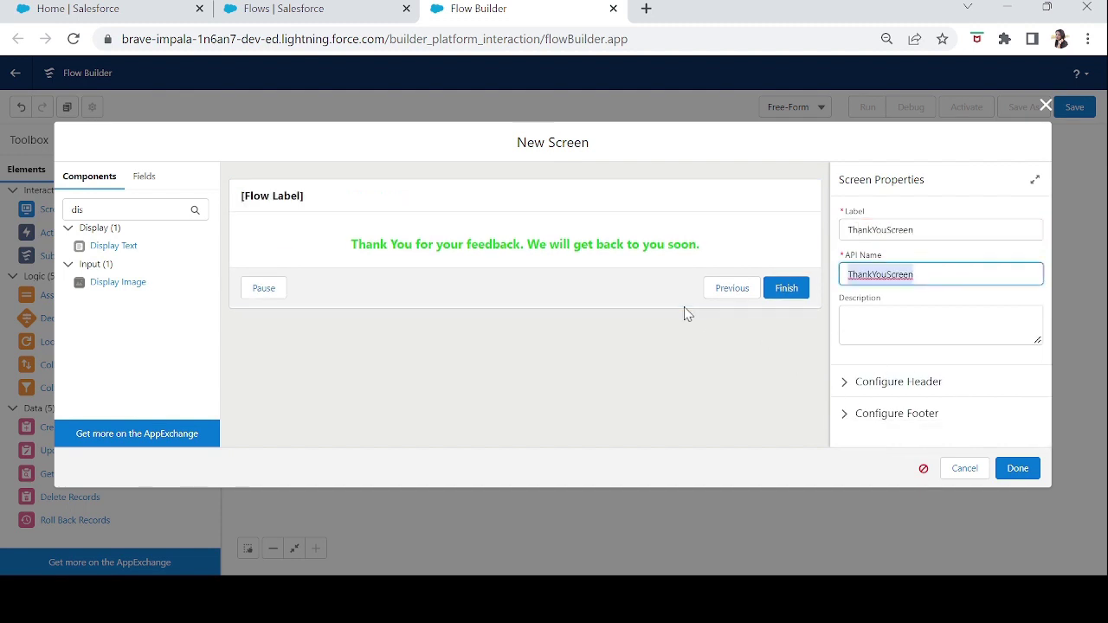
- Hide the Pause and Previous footer buttons and finish the screen
left_click(685, 308)
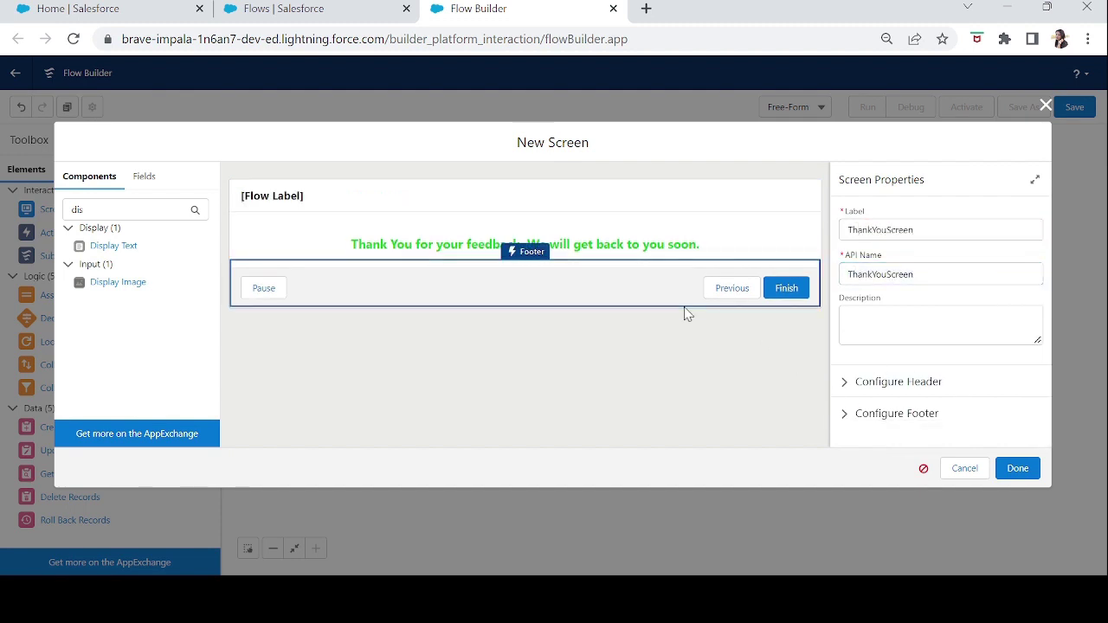
left_click(844, 415)
scroll(843, 415, "down", 5)
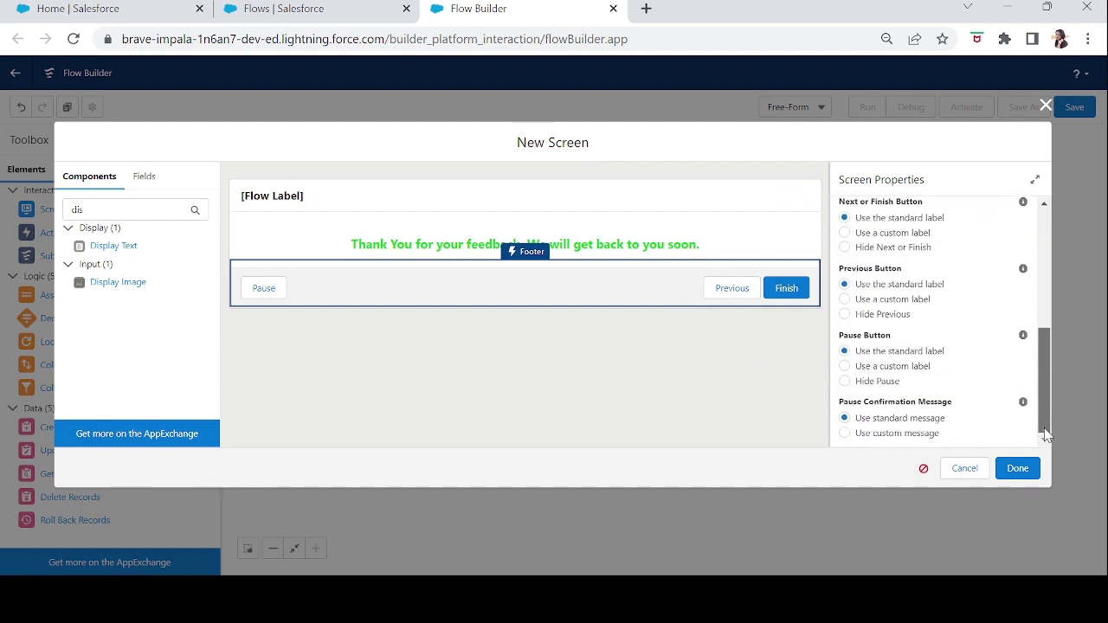
left_click(845, 381)
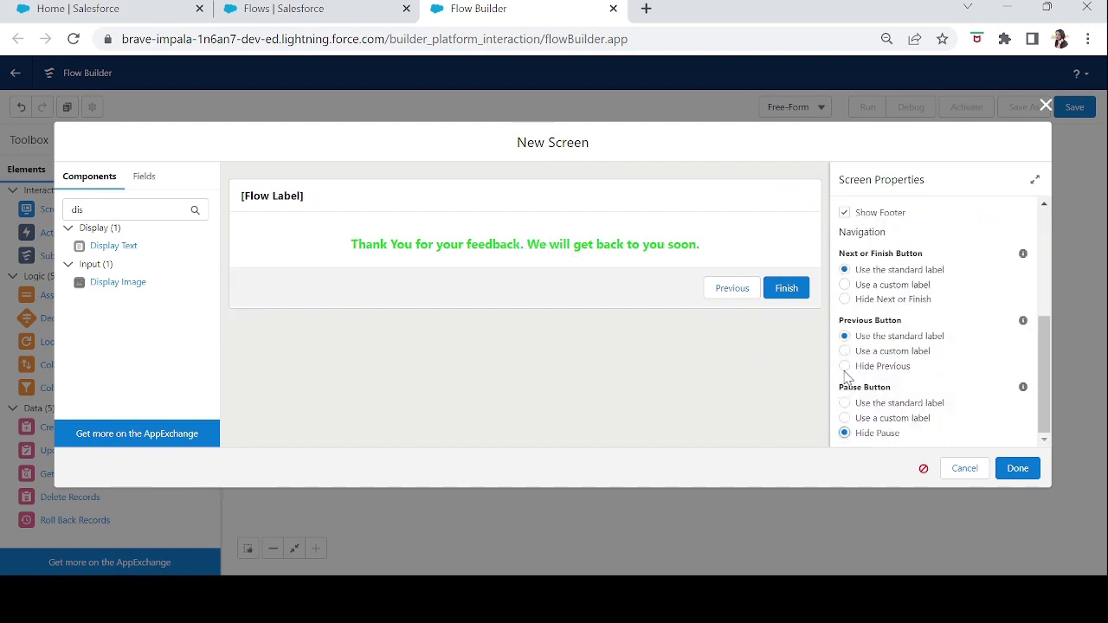
left_click(844, 369)
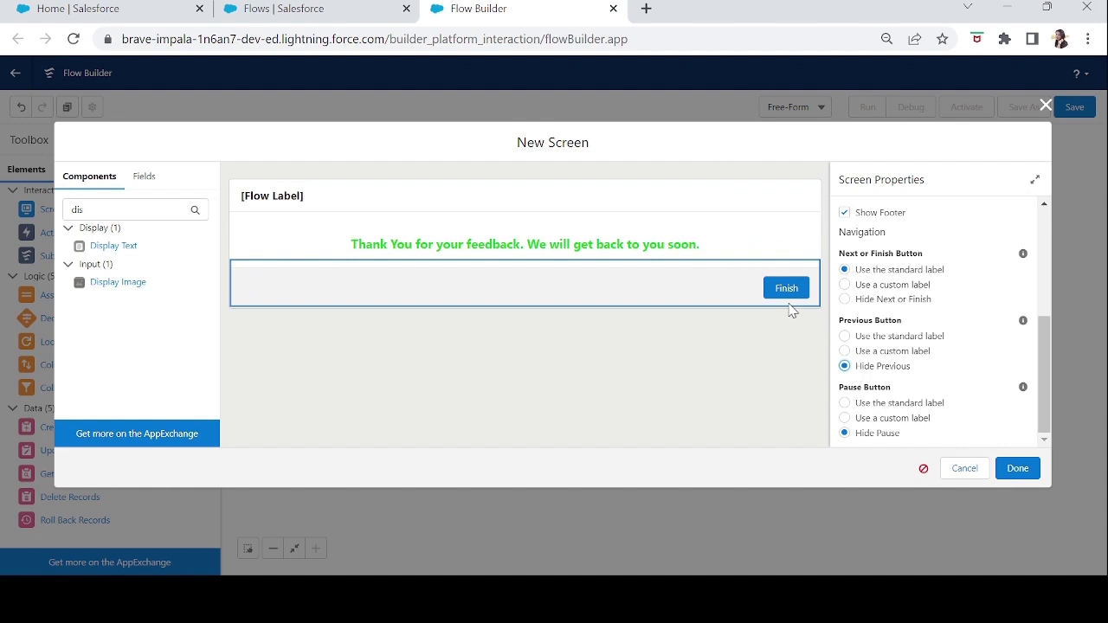
left_click(1017, 469)
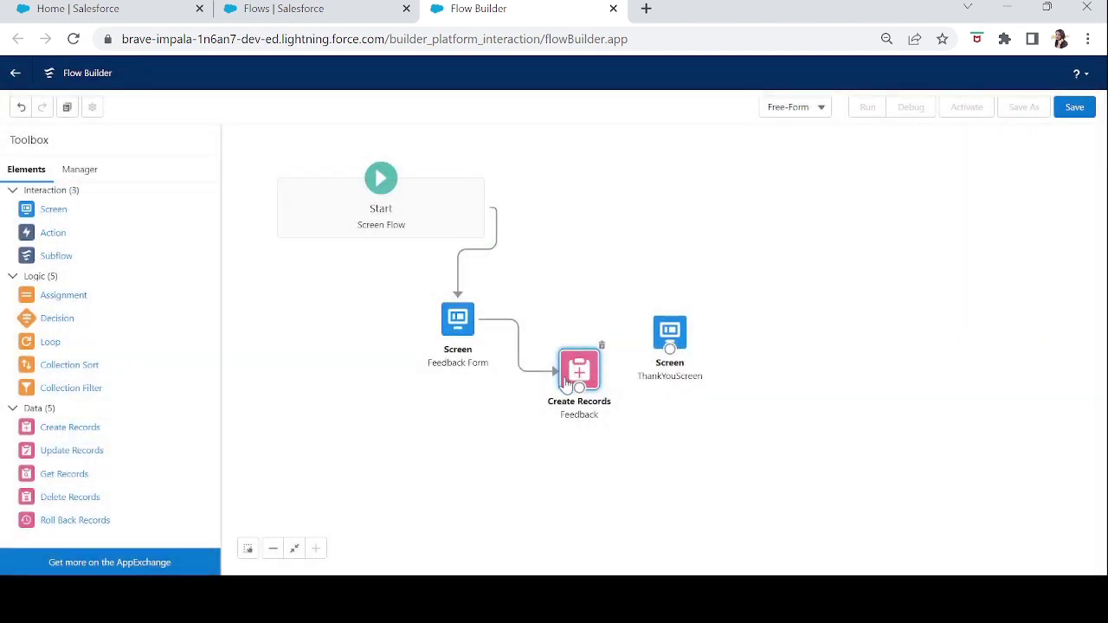
- Connect Create Records to ThankYouScreen, save the flow as 'Feedback Form', and start debugging
left_click_drag(579, 387, 674, 353)
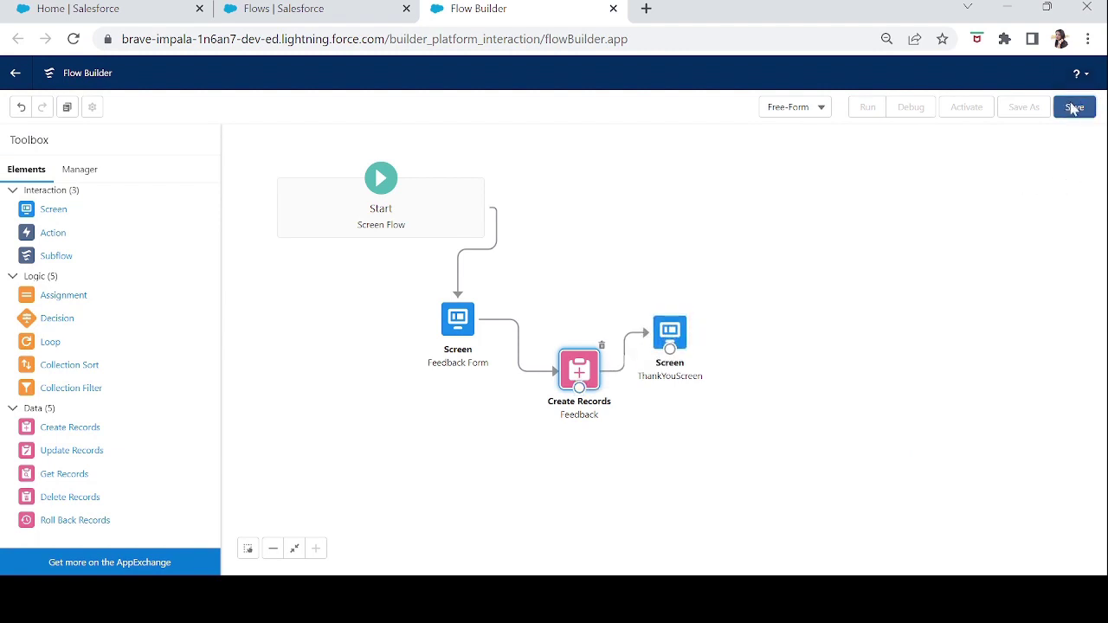
left_click(1073, 107)
left_click(413, 263)
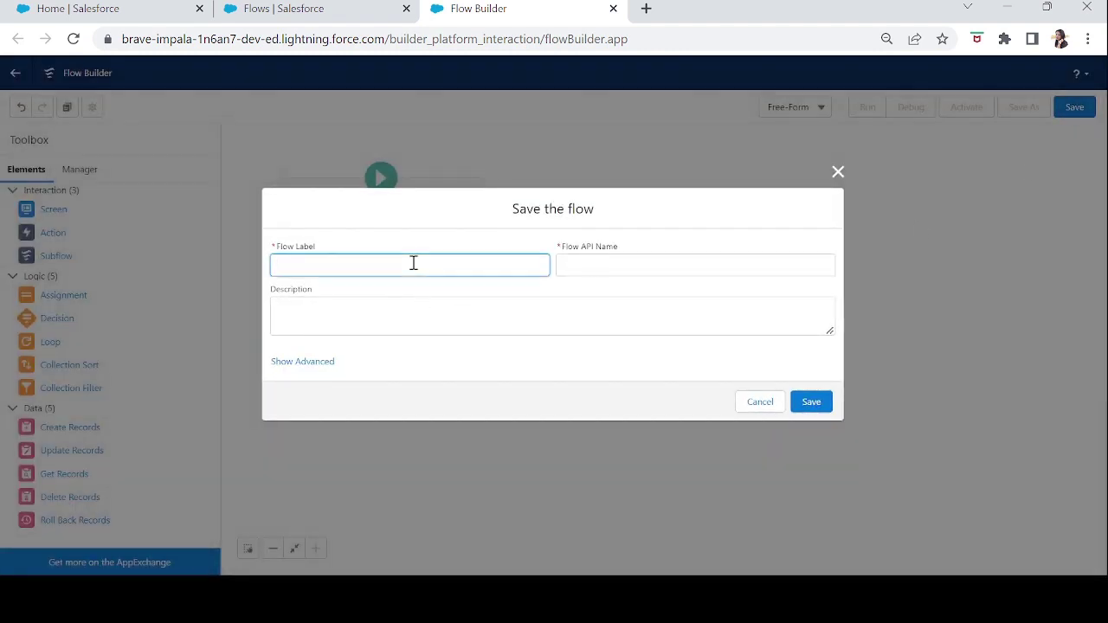
type("Feedback Form")
key("Tab")
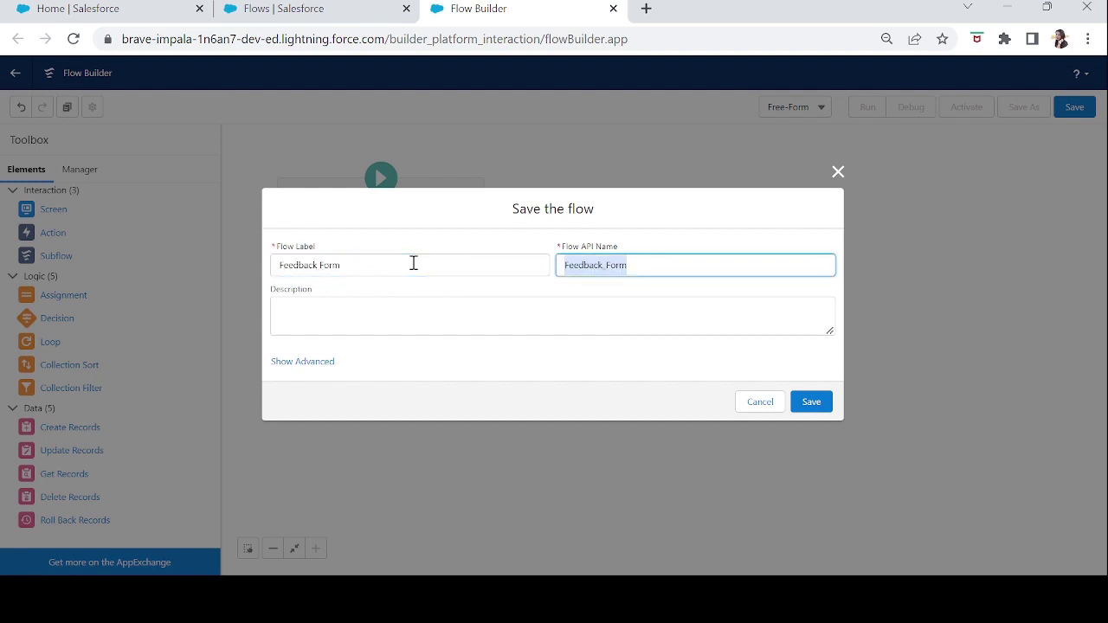
left_click(809, 402)
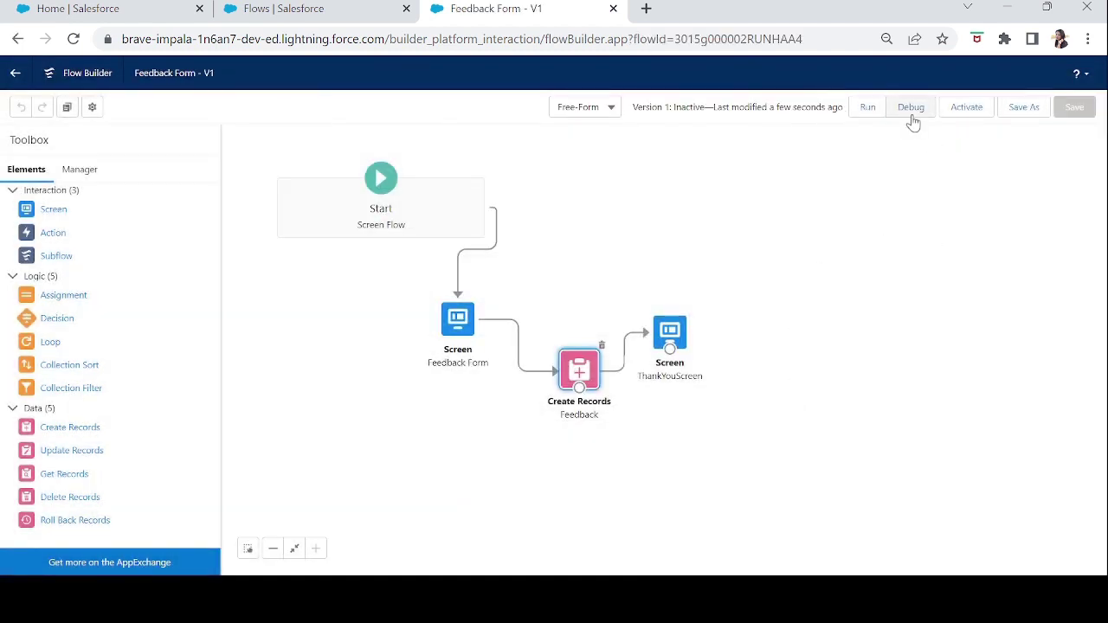
left_click(910, 107)
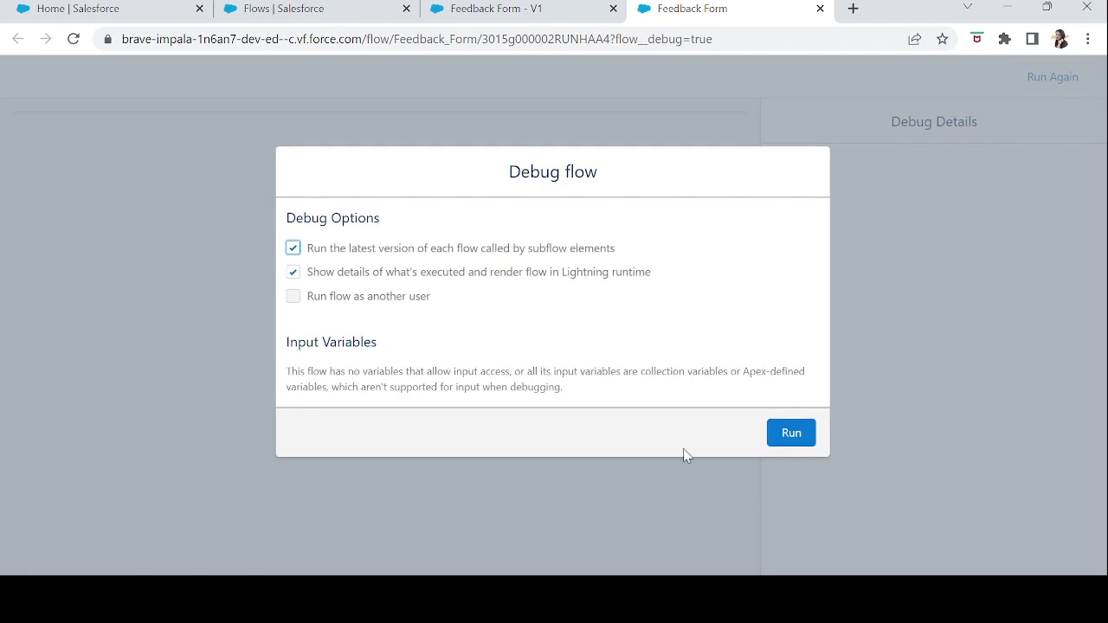
- Run the debug session and enter the tester's name in the Name field
left_click(796, 440)
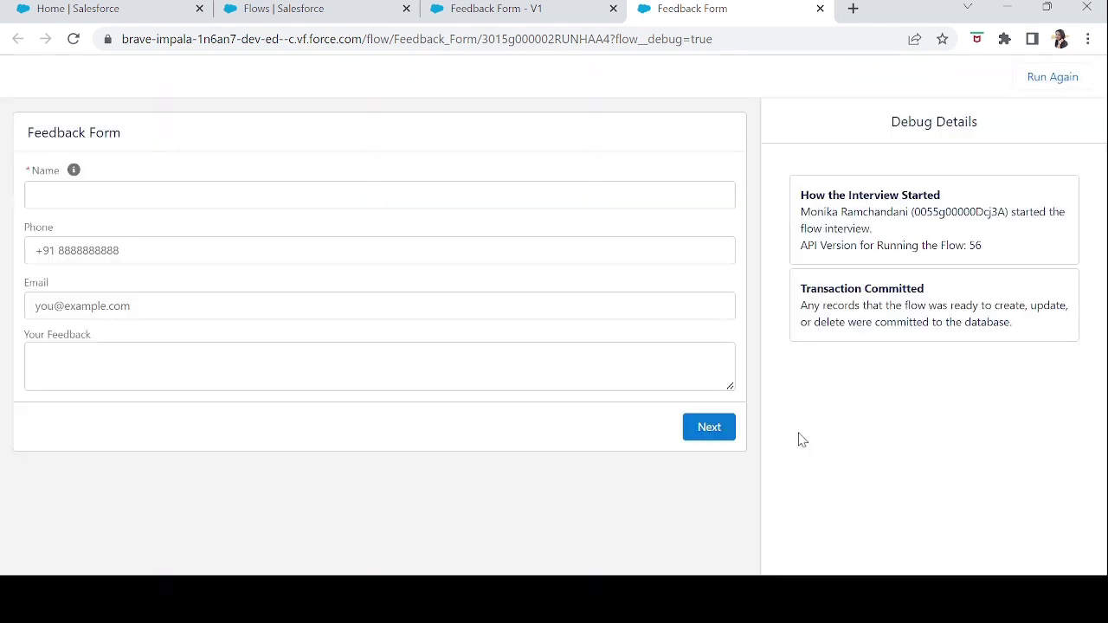
left_click(77, 199)
left_click(142, 247)
left_click(147, 334)
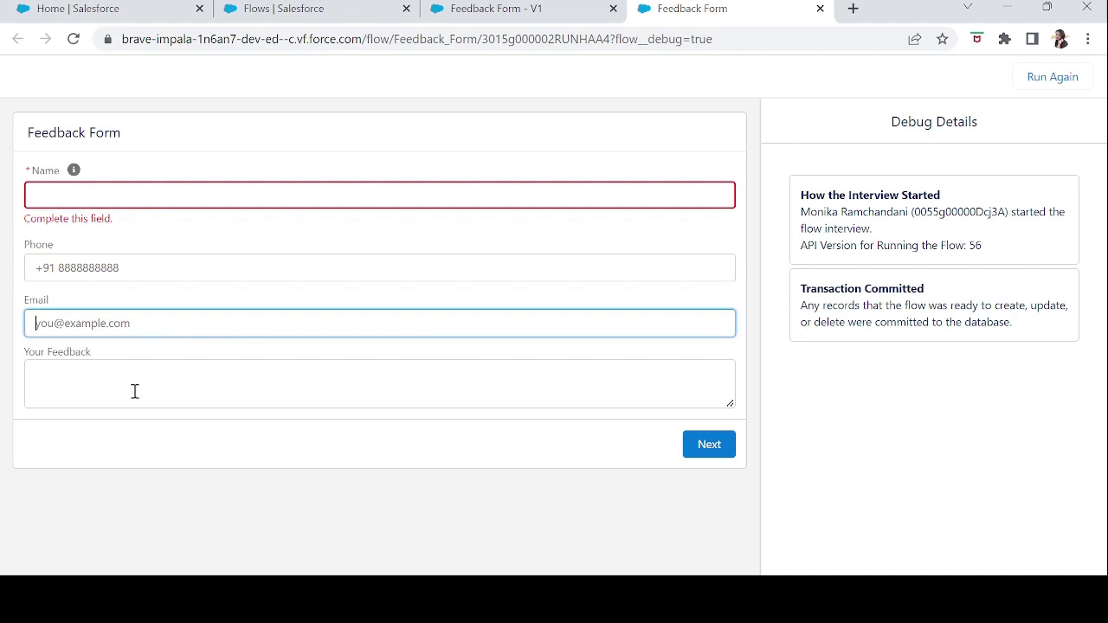
left_click(135, 396)
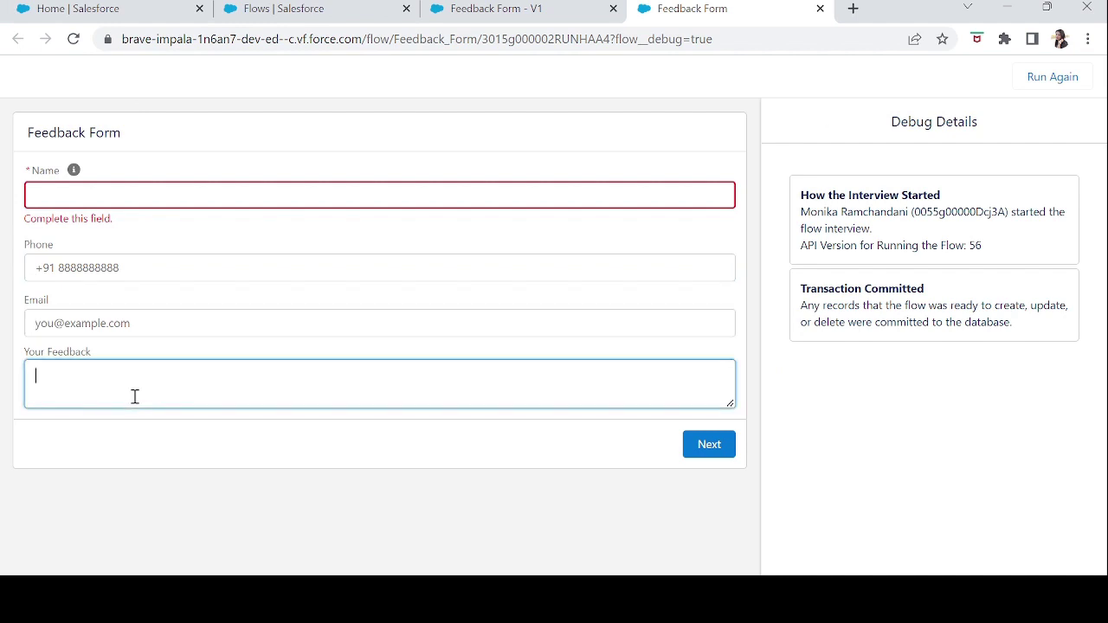
left_click(90, 197)
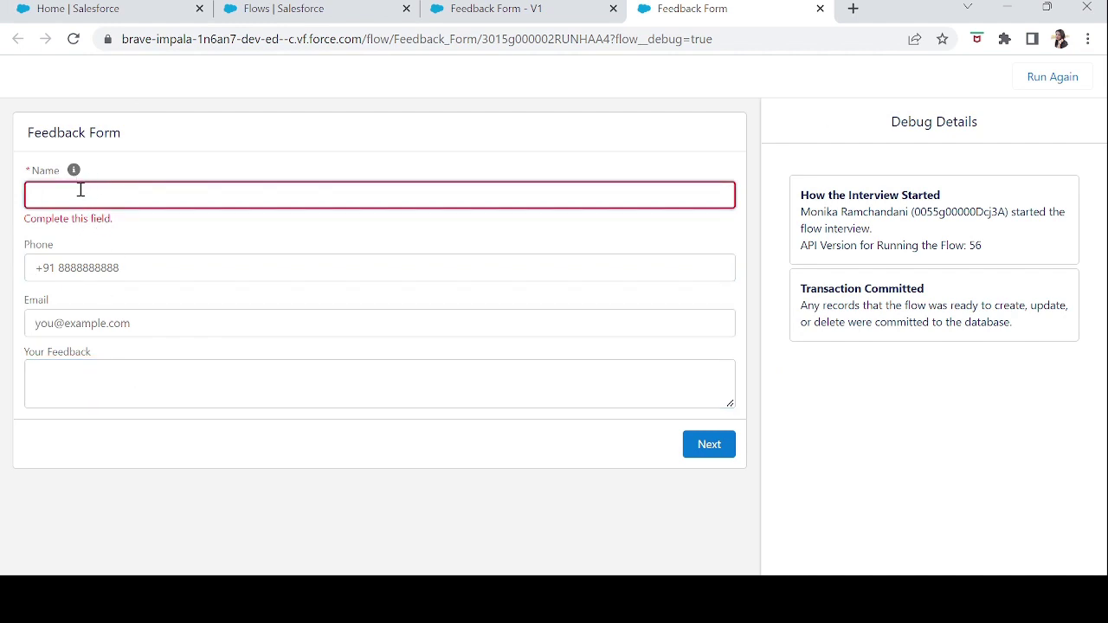
left_click(75, 174)
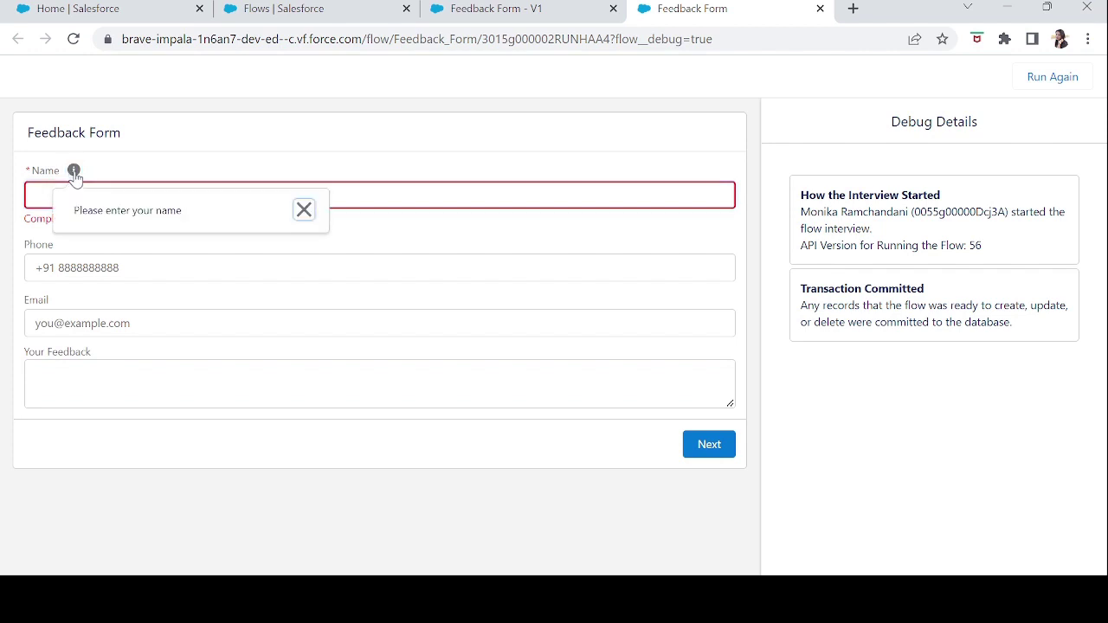
left_click(404, 191)
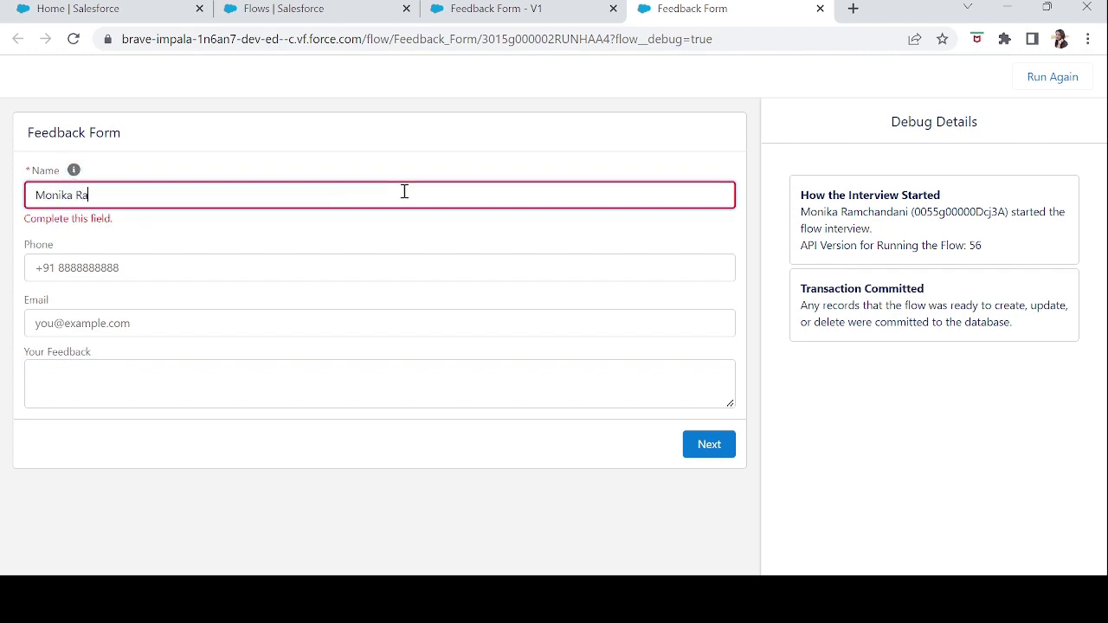
- Fill in a phone number, an e-mail address and the feedback 'Had a great time attending your event.'
key("Tab")
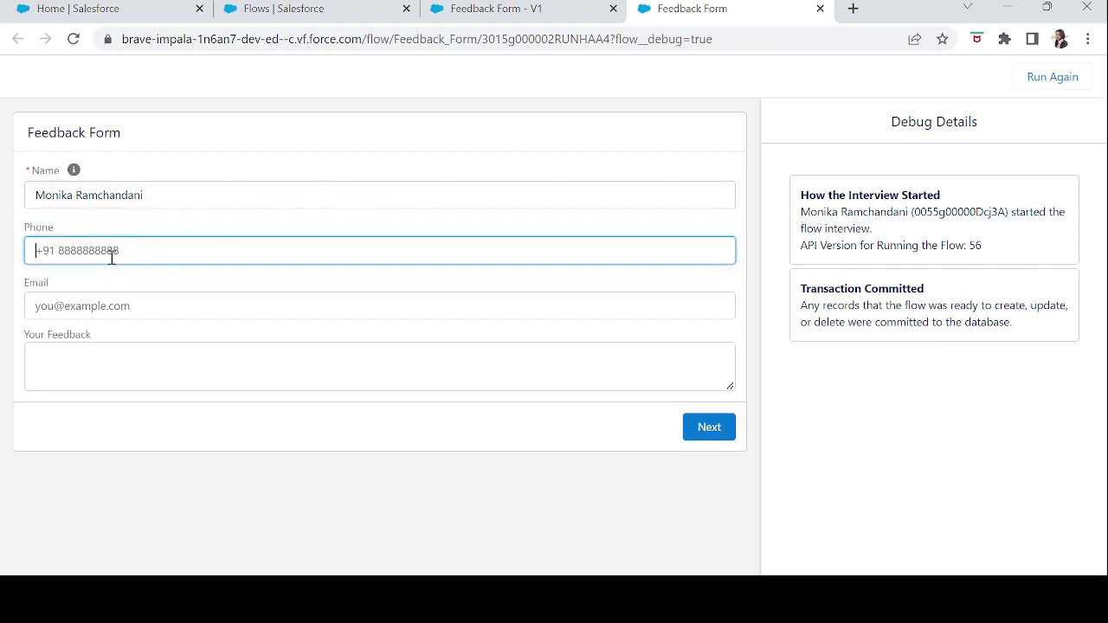
key("Tab")
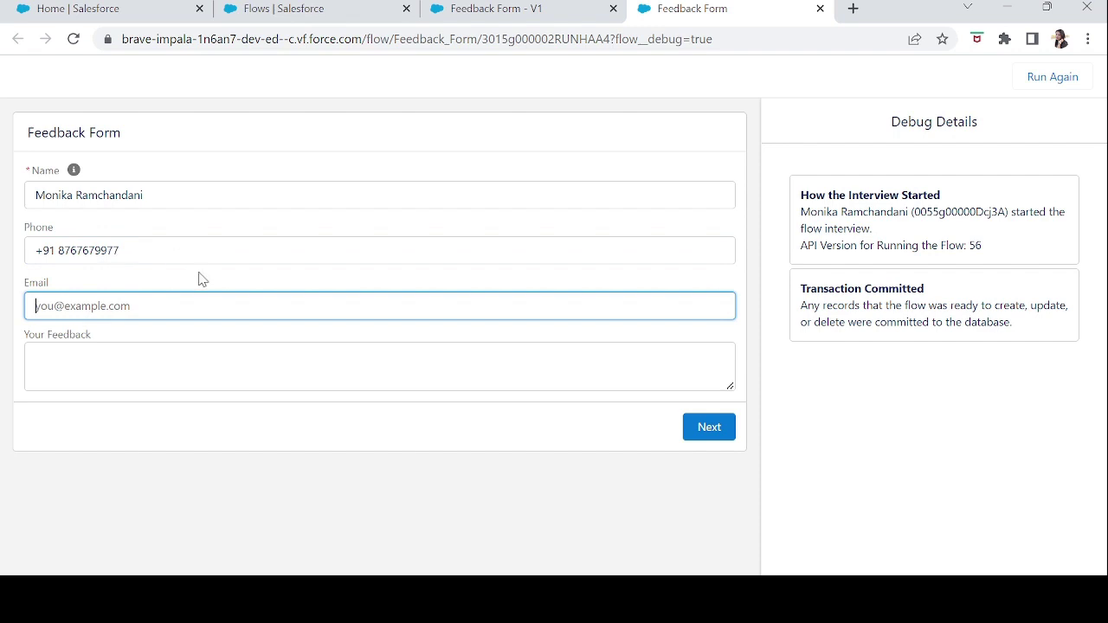
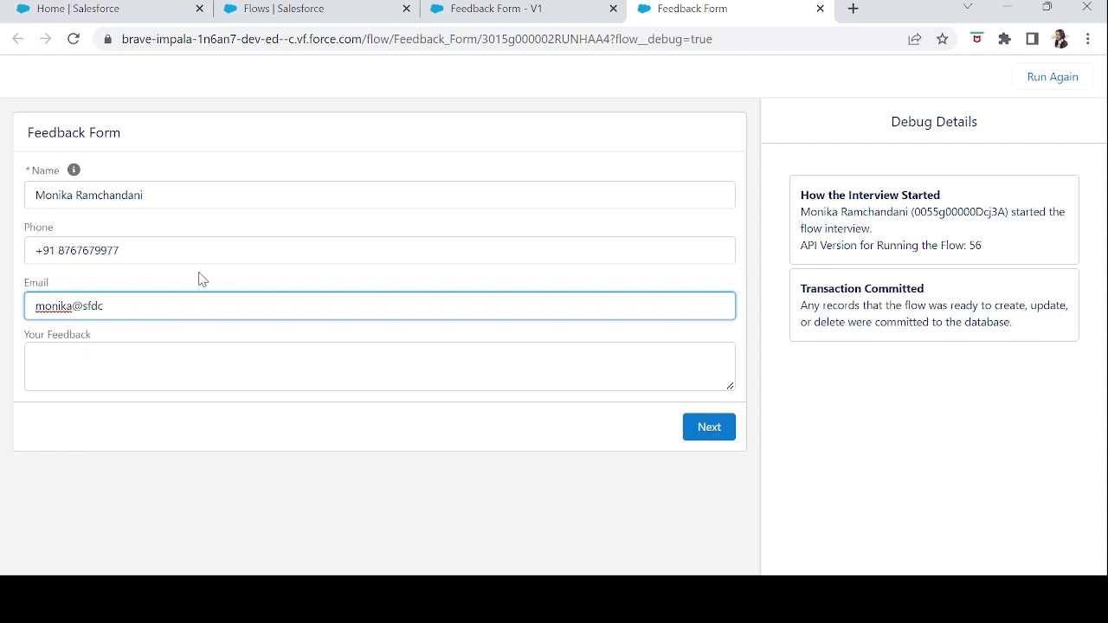
key("Tab")
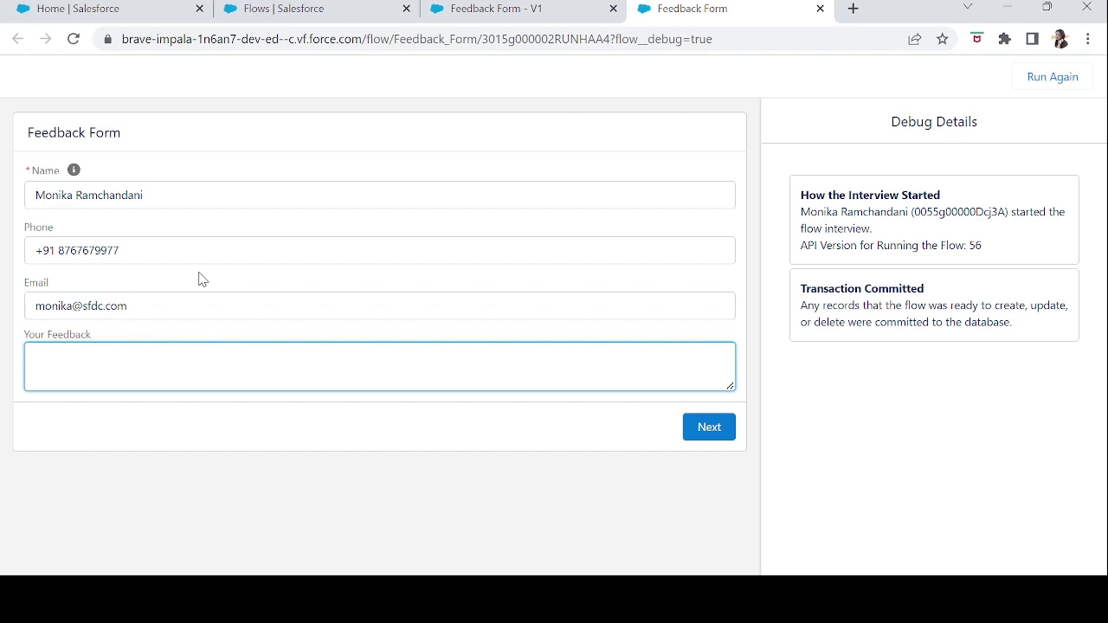
type("Had a great time attending y")
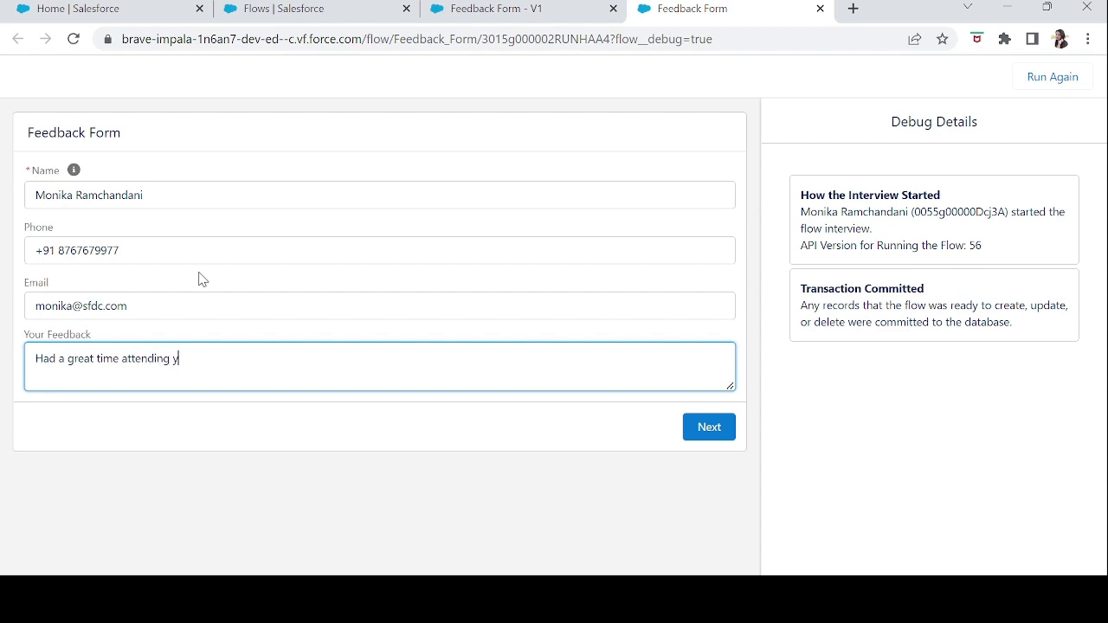
type("our event")
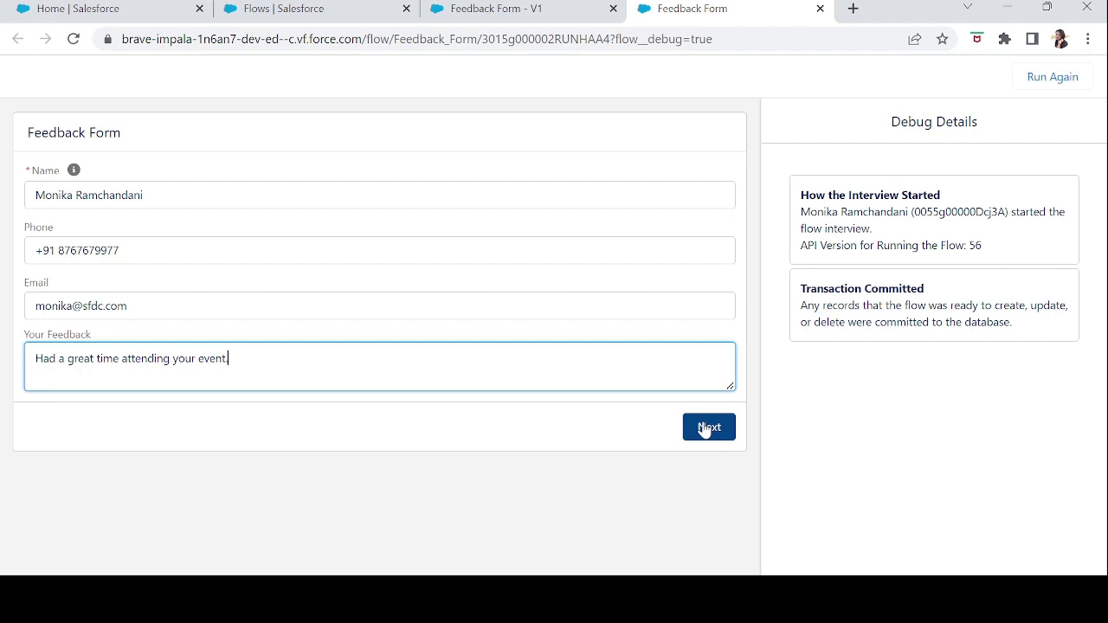
- Submit the form, reaching the green thank-you screen, then switch to the Flows list
left_click(705, 428)
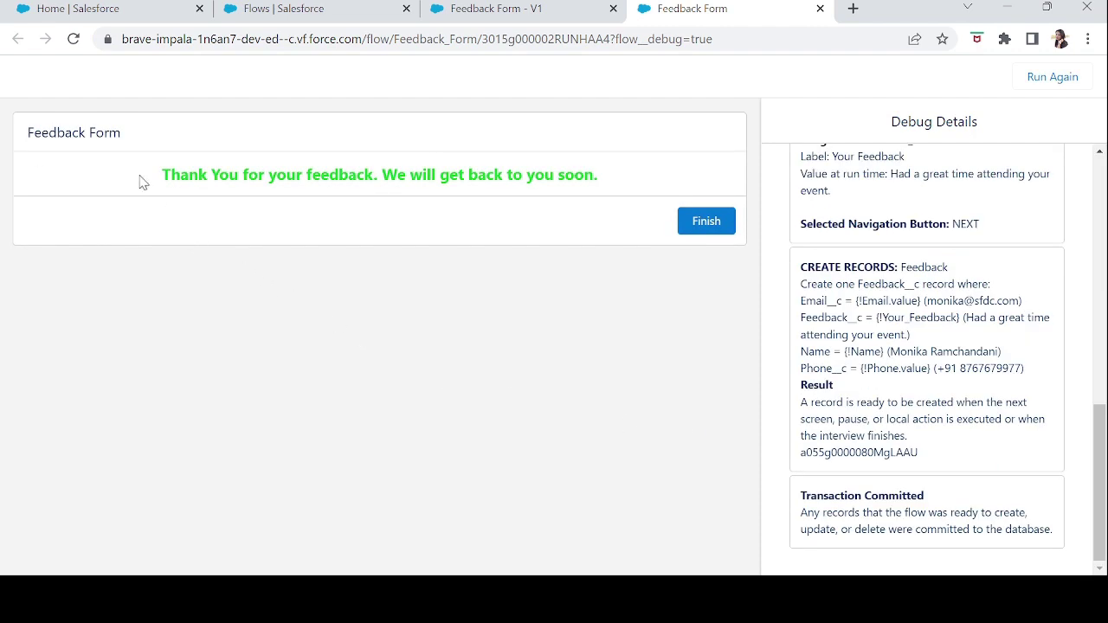
left_click_drag(143, 182, 617, 184)
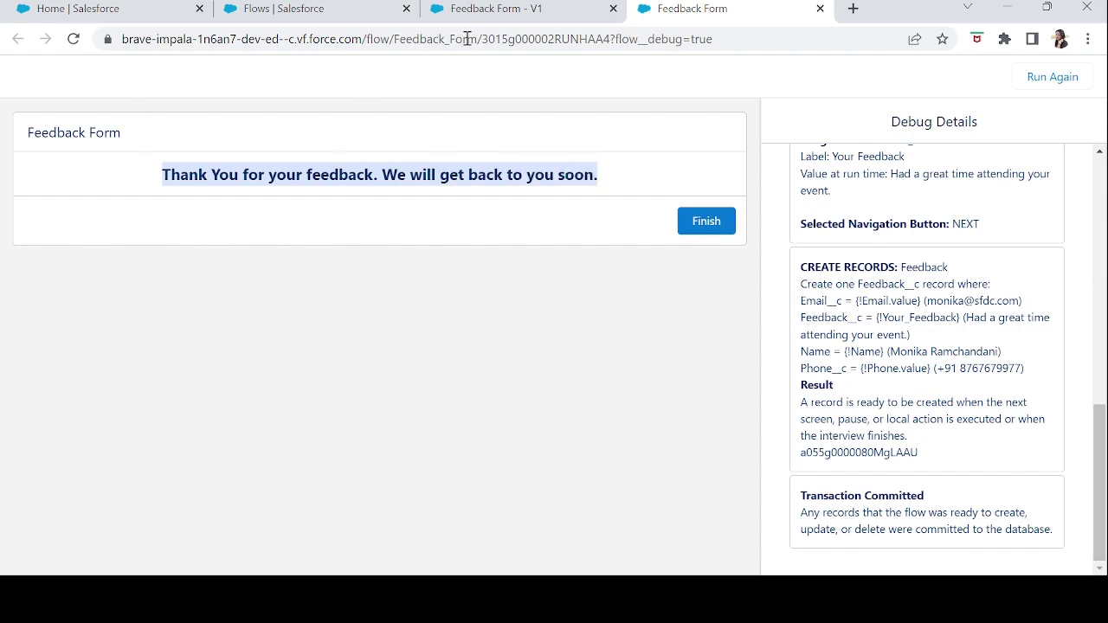
left_click(507, 10)
left_click(312, 10)
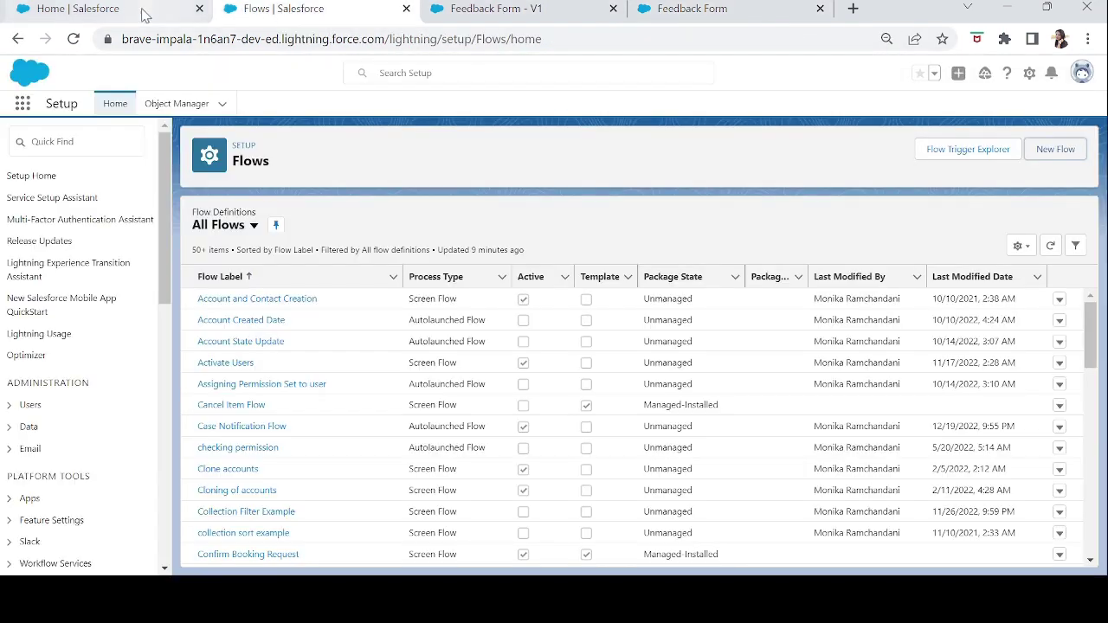
- Open the newly created record from the Feedbacks list
left_click(99, 18)
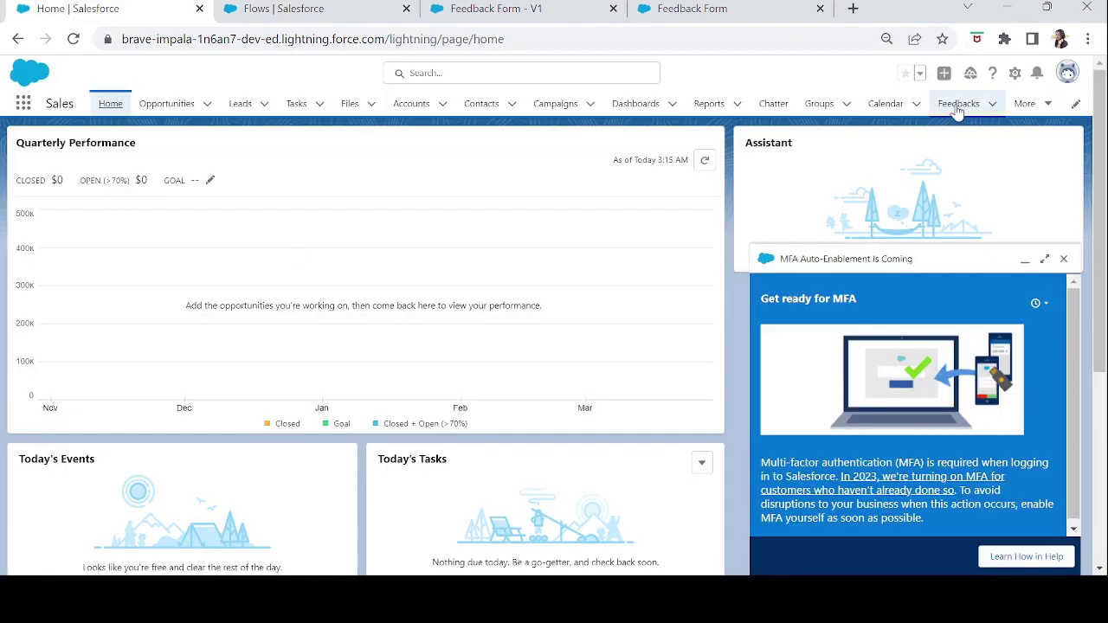
left_click(956, 108)
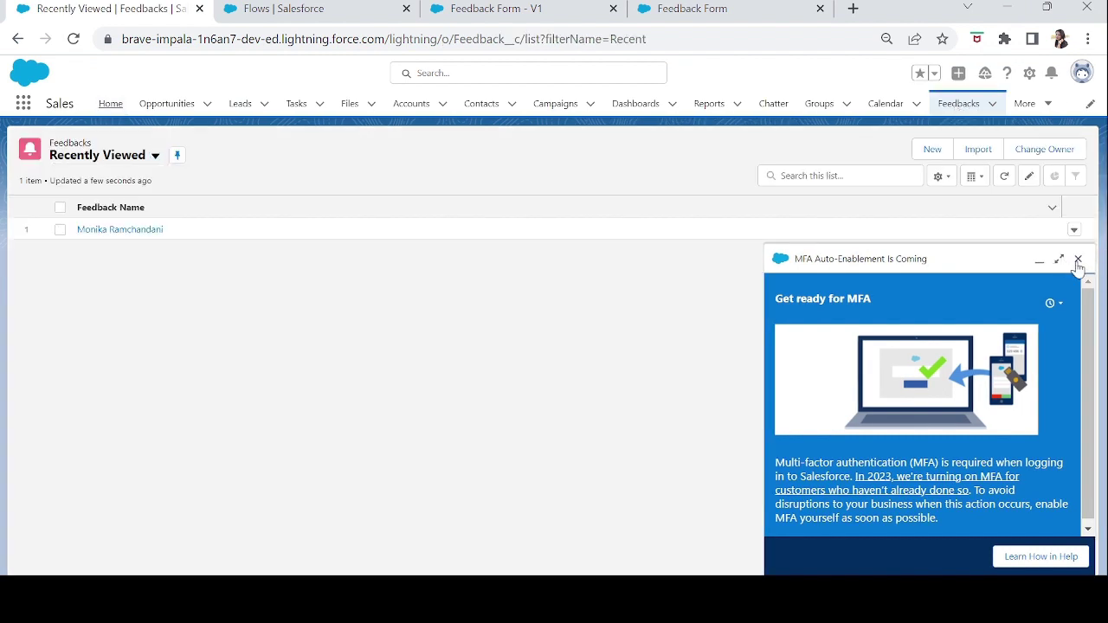
left_click(1078, 259)
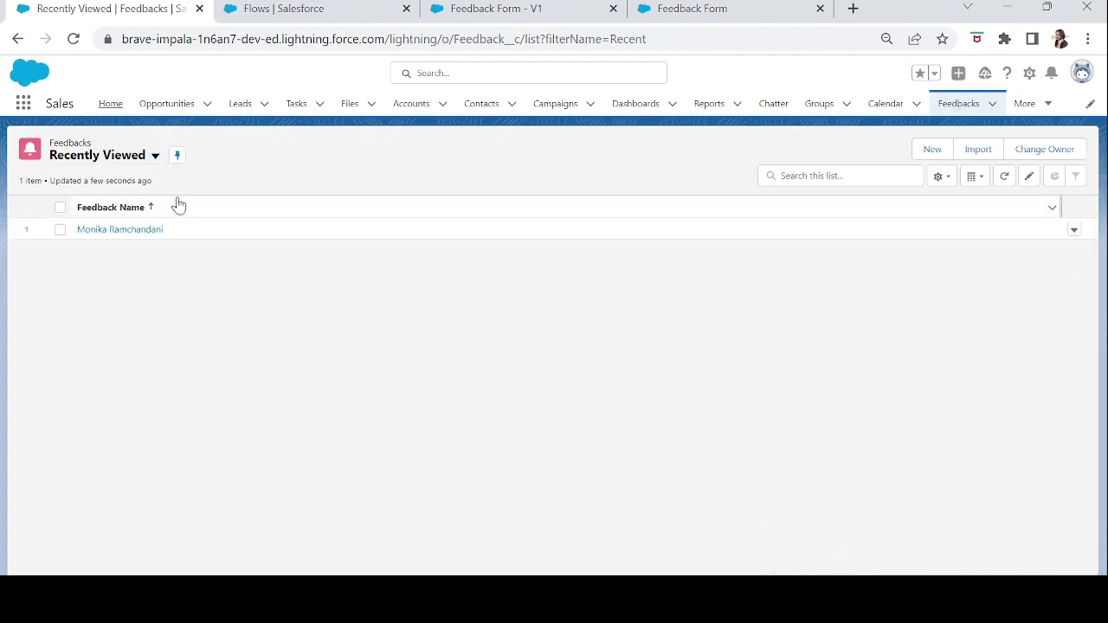
left_click(127, 231)
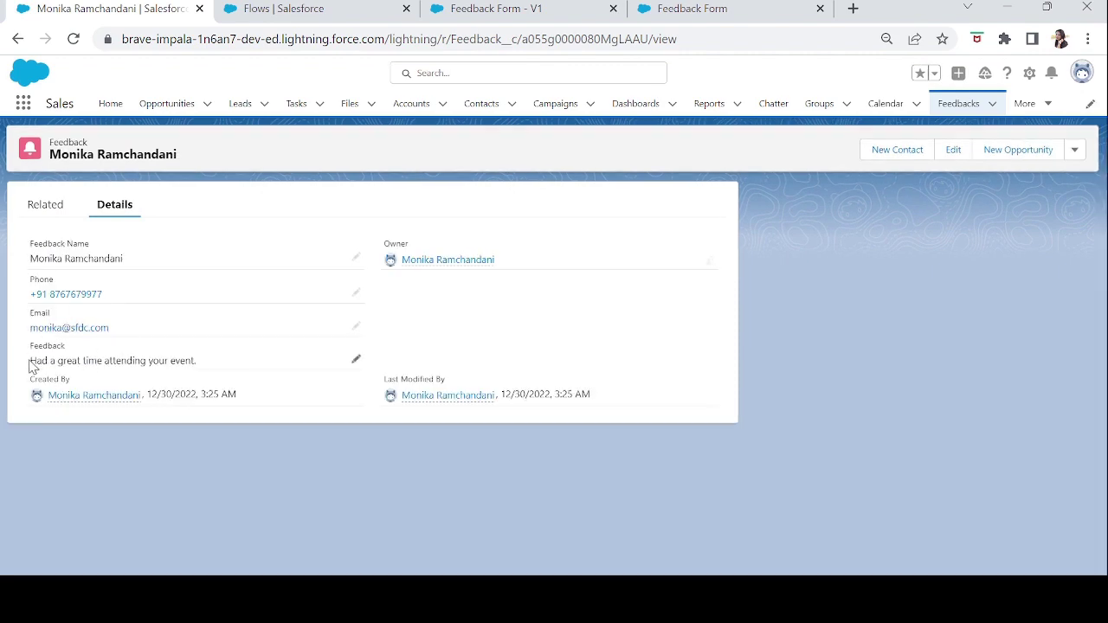
- Check the stored feedback text and name, then return to the Feedback Form flow
left_click_drag(33, 360, 279, 373)
left_click(460, 344)
left_click_drag(31, 258, 121, 256)
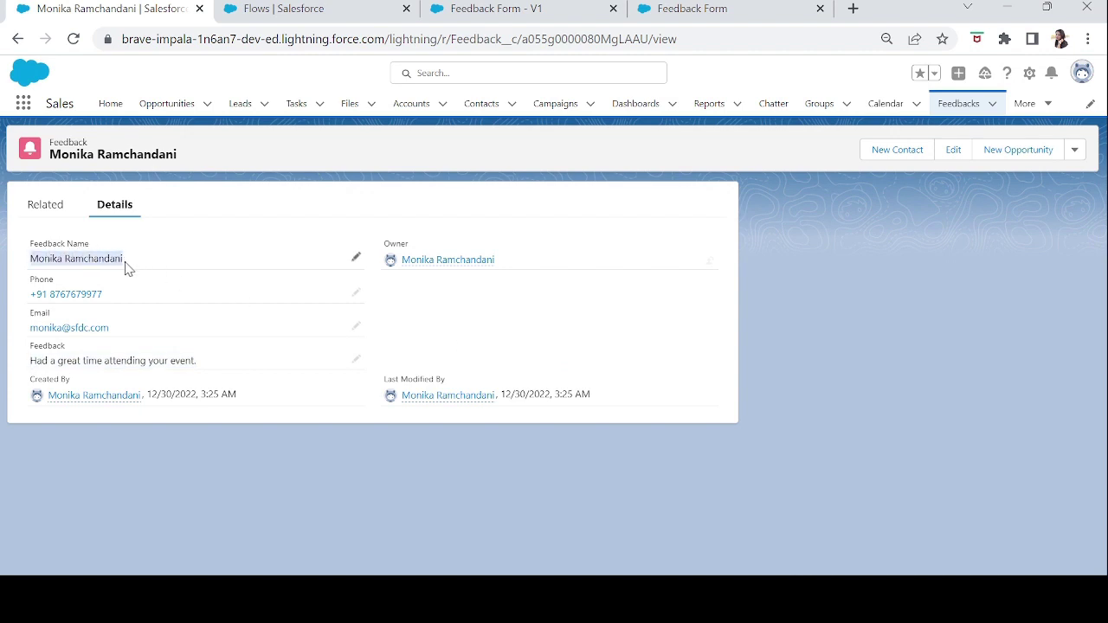
left_click(126, 268)
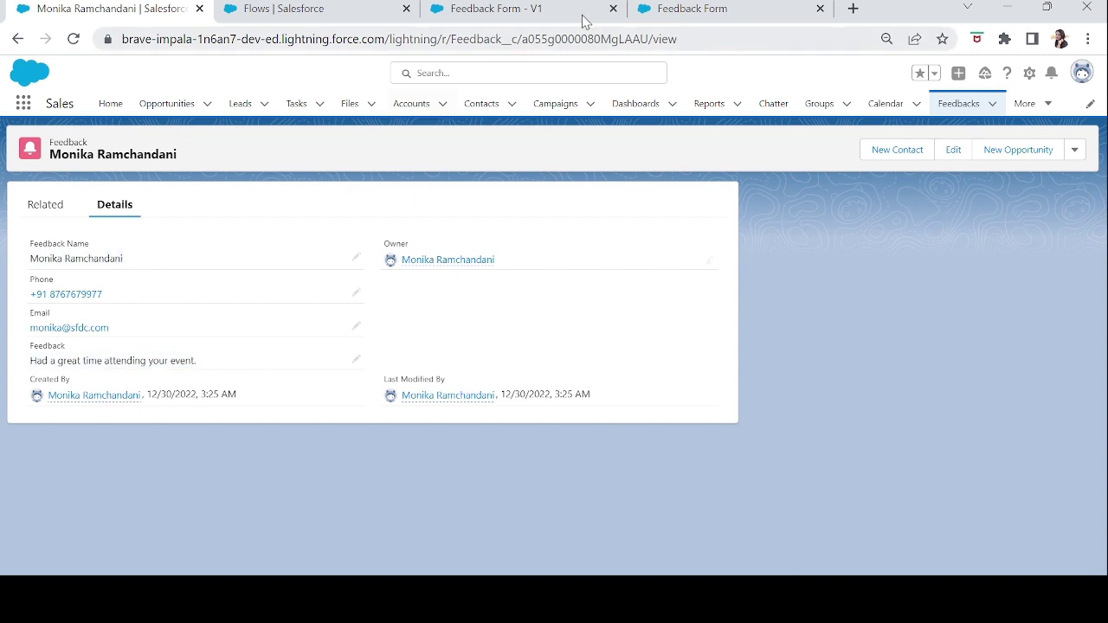
left_click(571, 18)
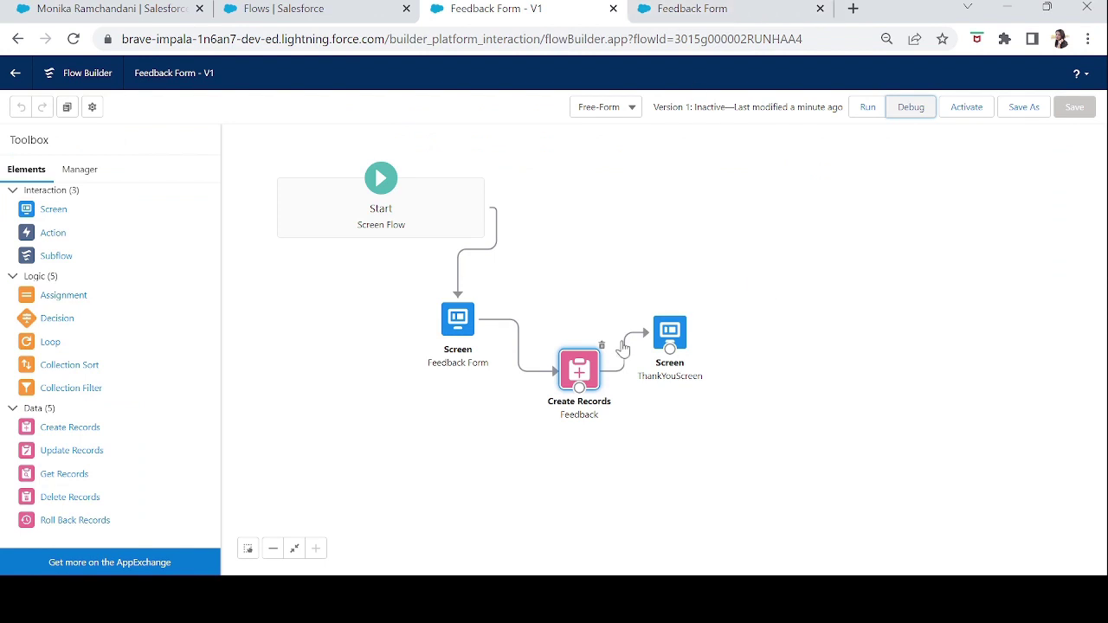